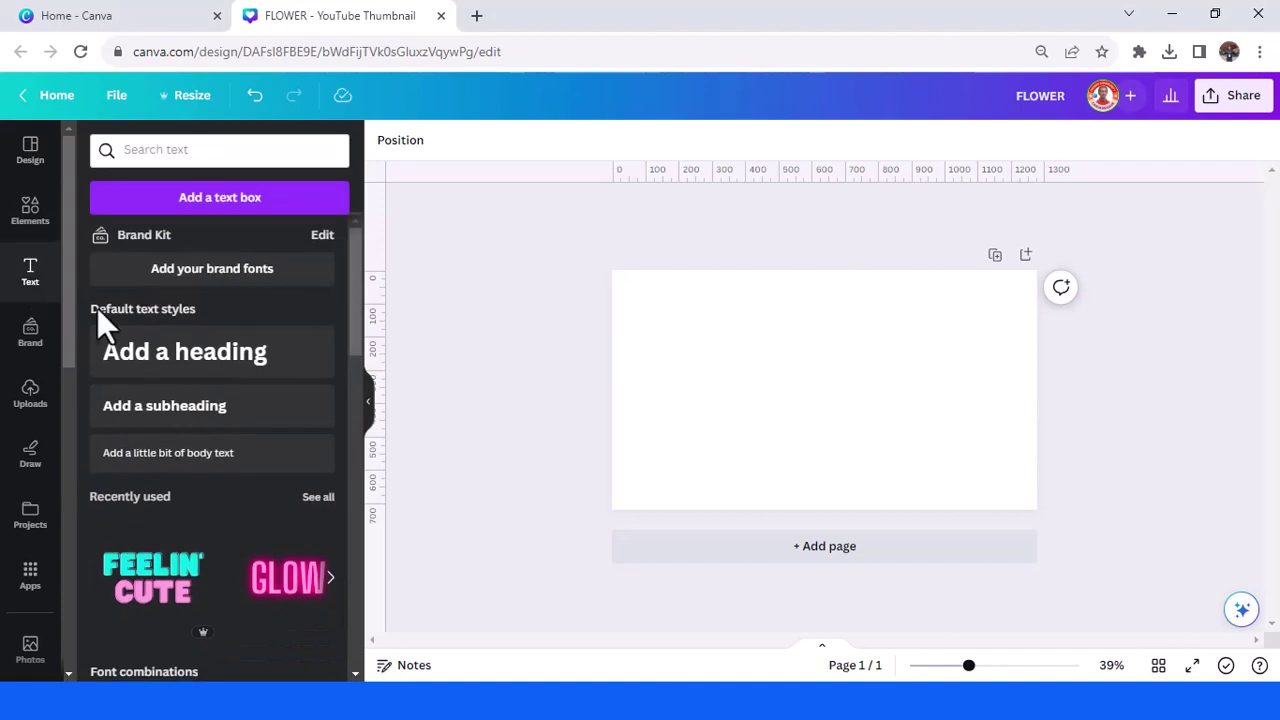
Add a heading reading "FLOWER" and enlarge it across the page to a font size of about 191.
click(184, 360)
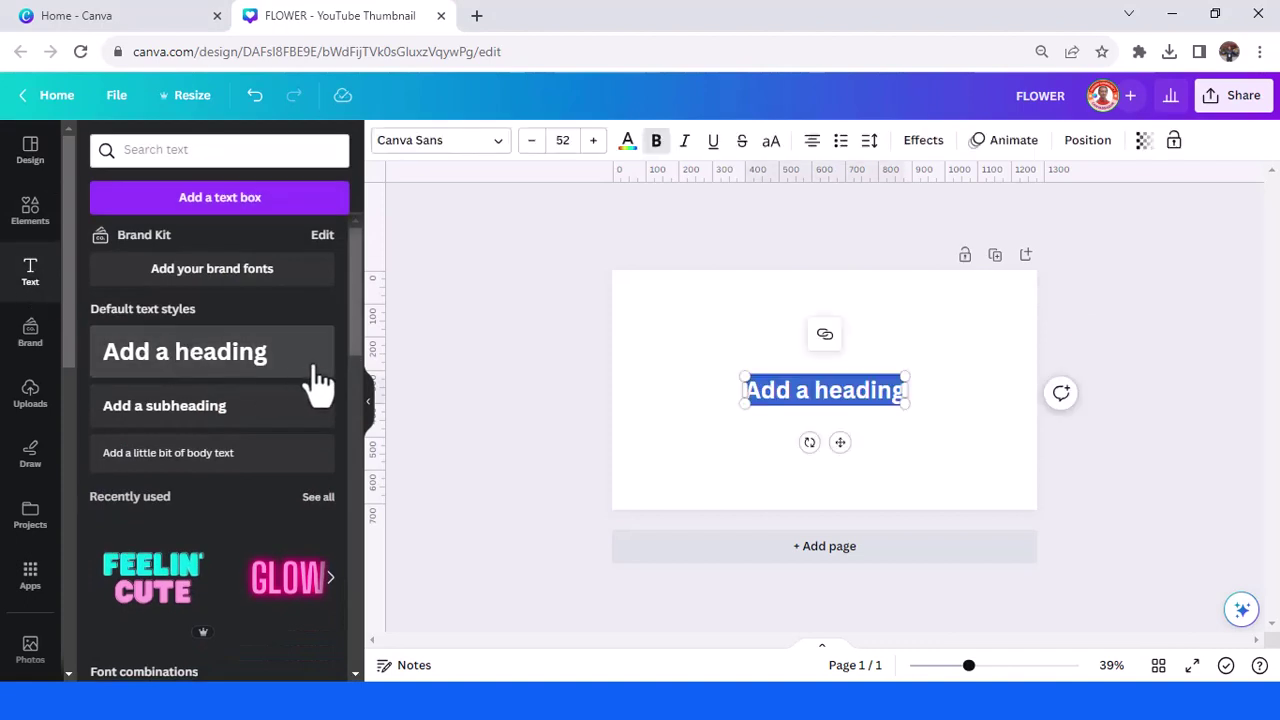
text(FLOWER)
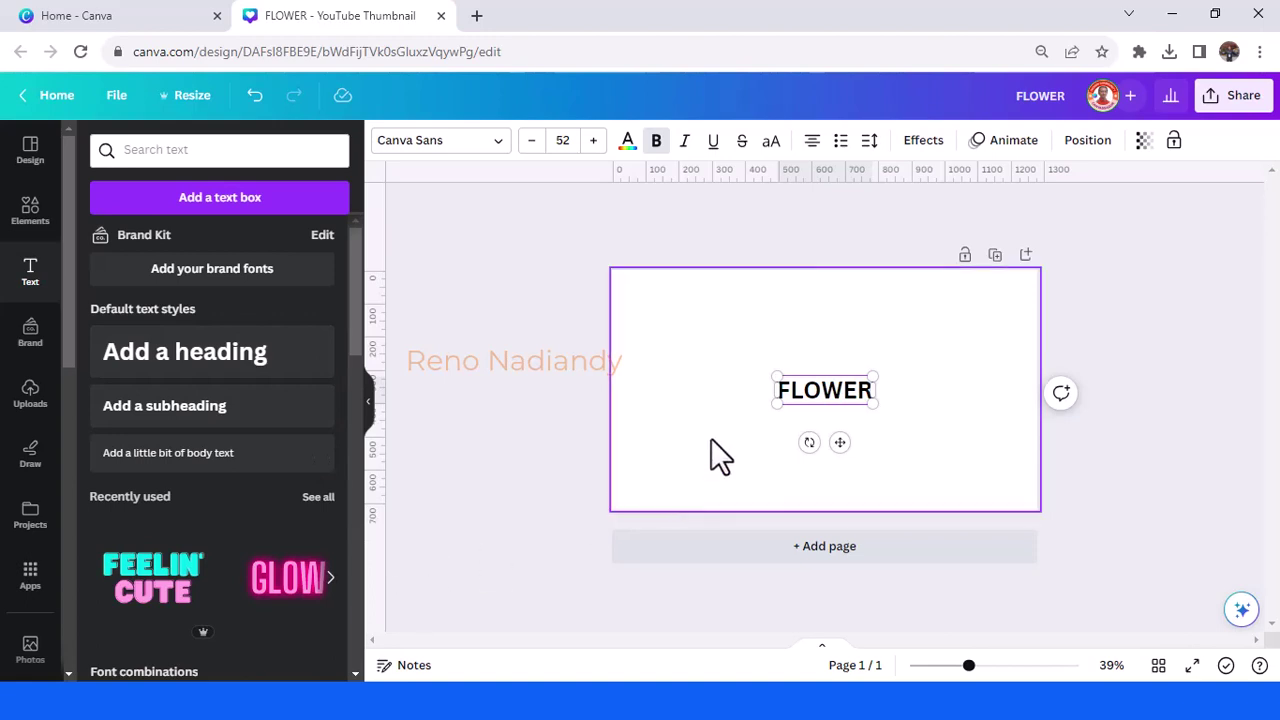
drag(776, 403, 650, 443)
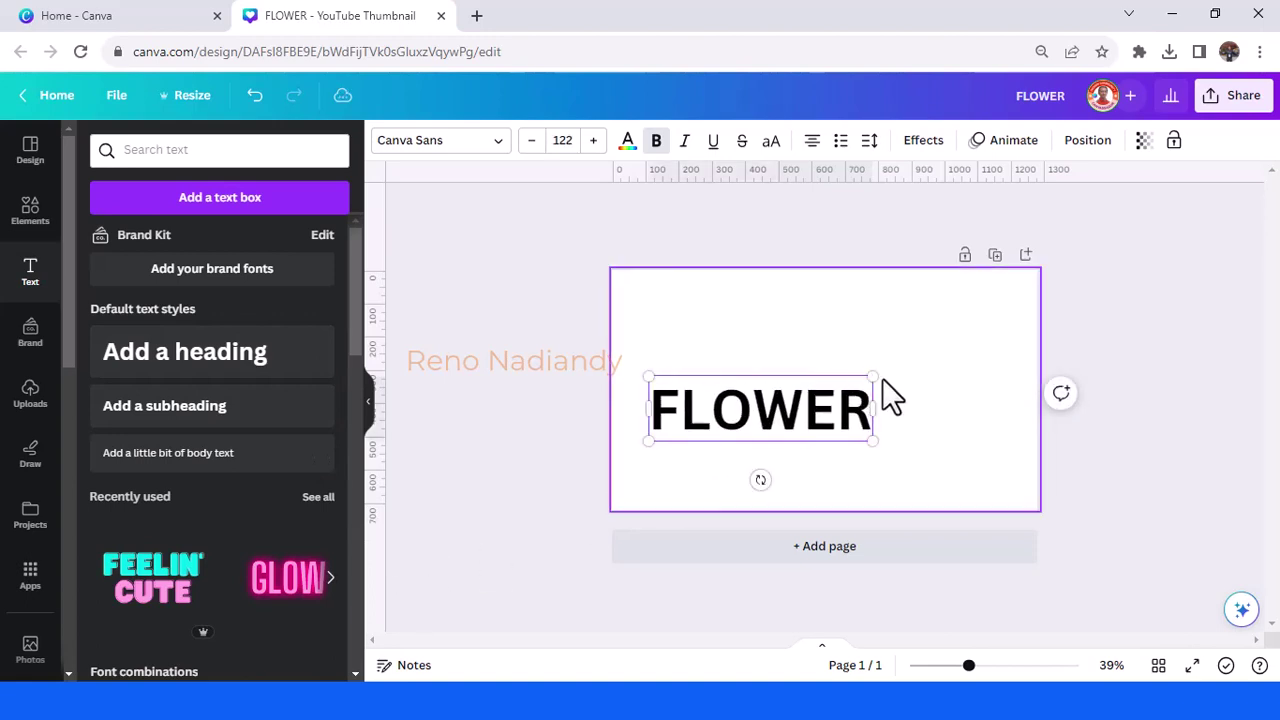
drag(873, 377, 999, 336)
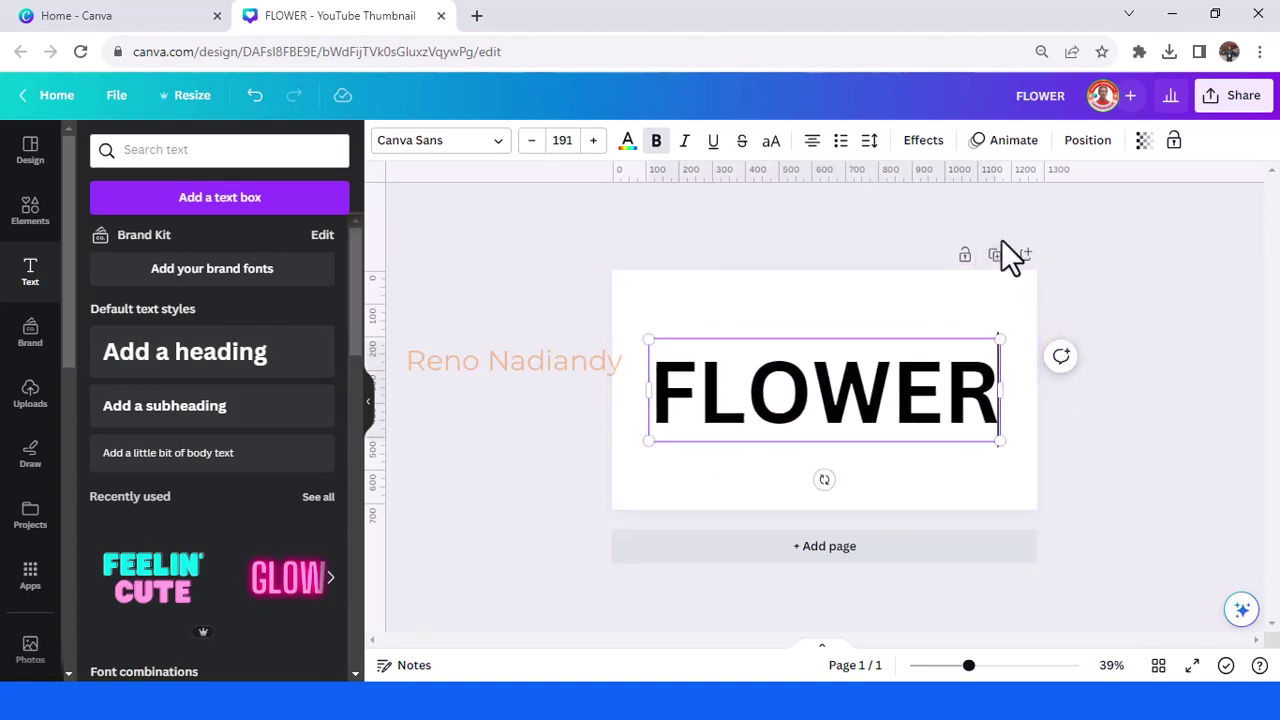
Apply the Hollow text effect to the FLOWER heading with a thickness of about 83.
click(925, 145)
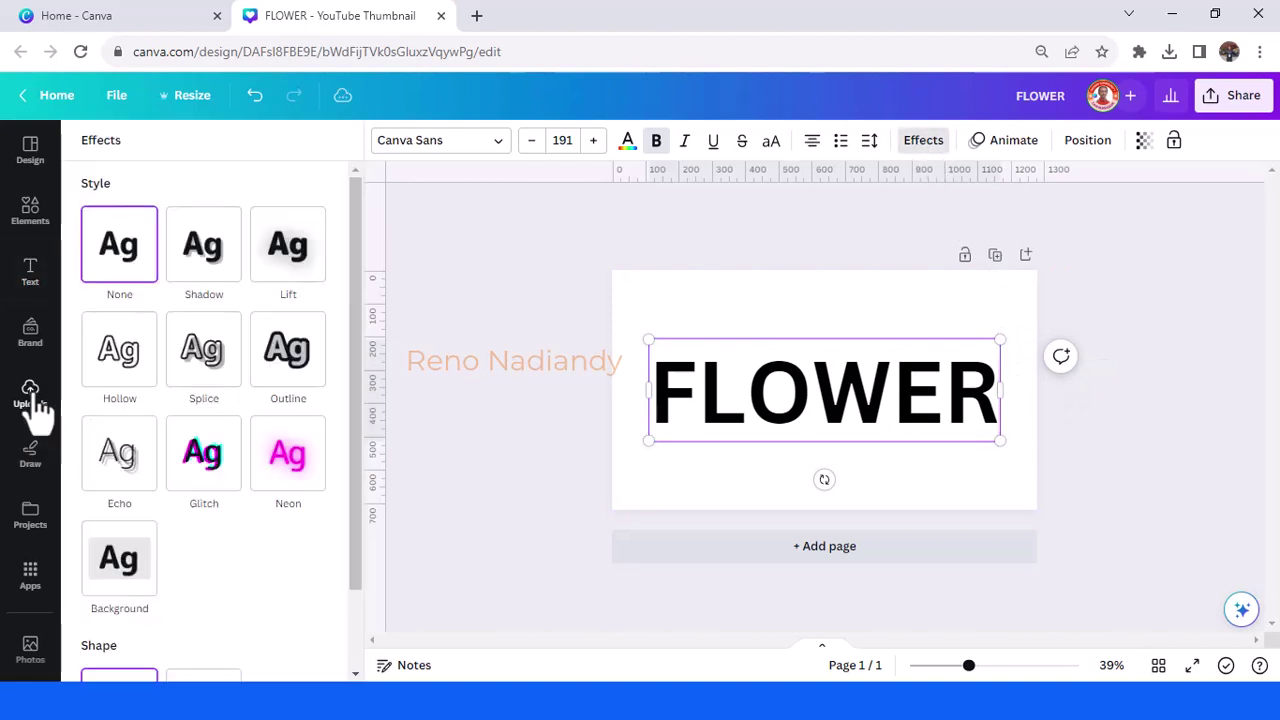
click(100, 372)
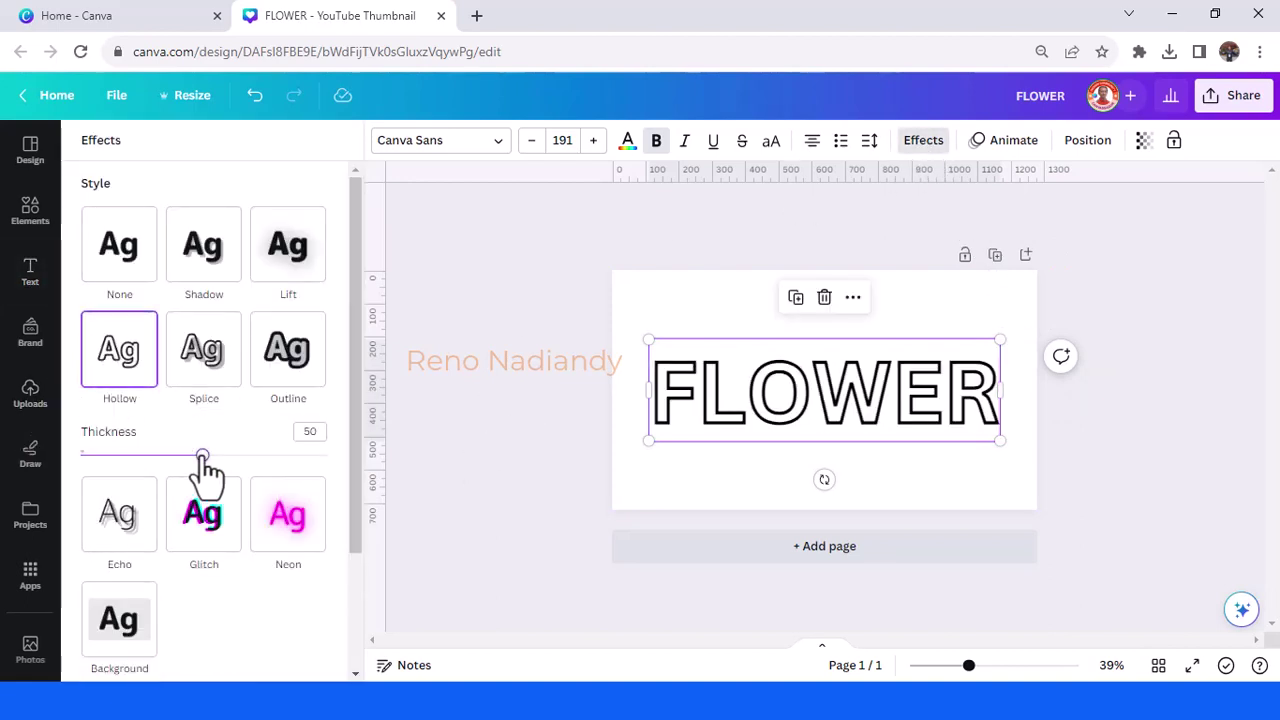
drag(202, 457, 296, 456)
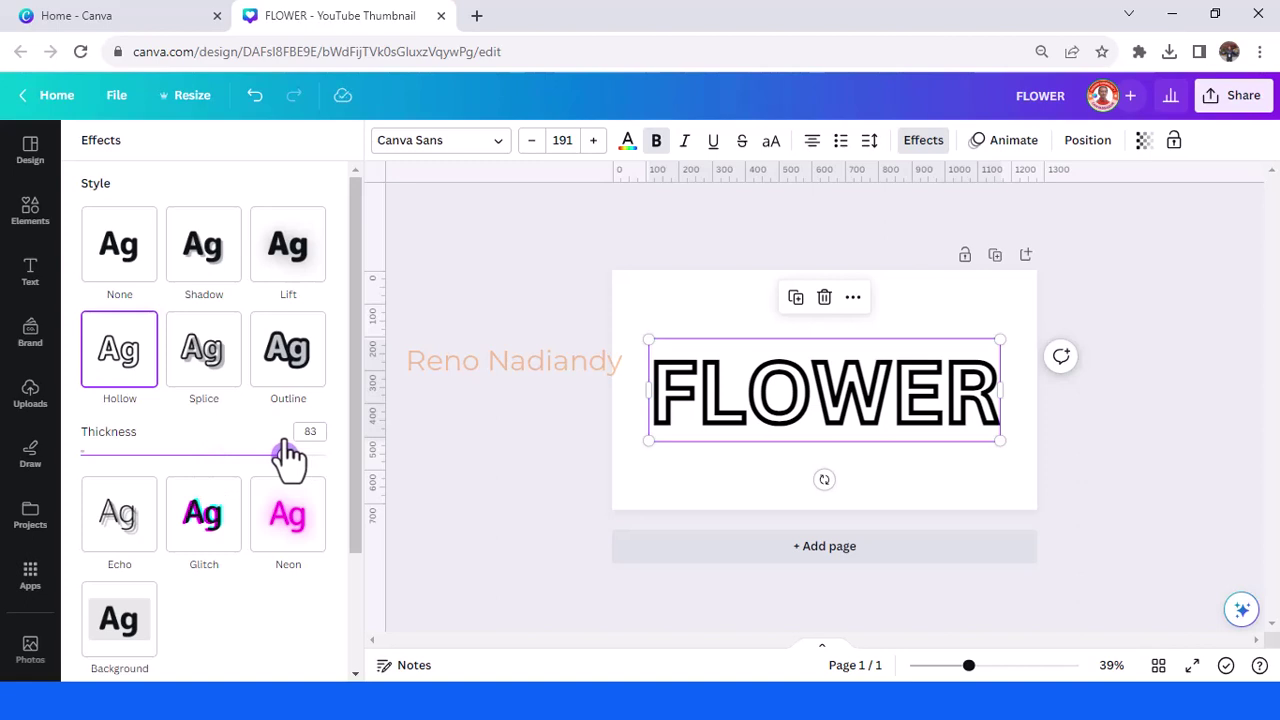
Add a light yellow square shape and stretch it horizontally to span the whole FLOWER heading.
click(40, 250)
click(46, 238)
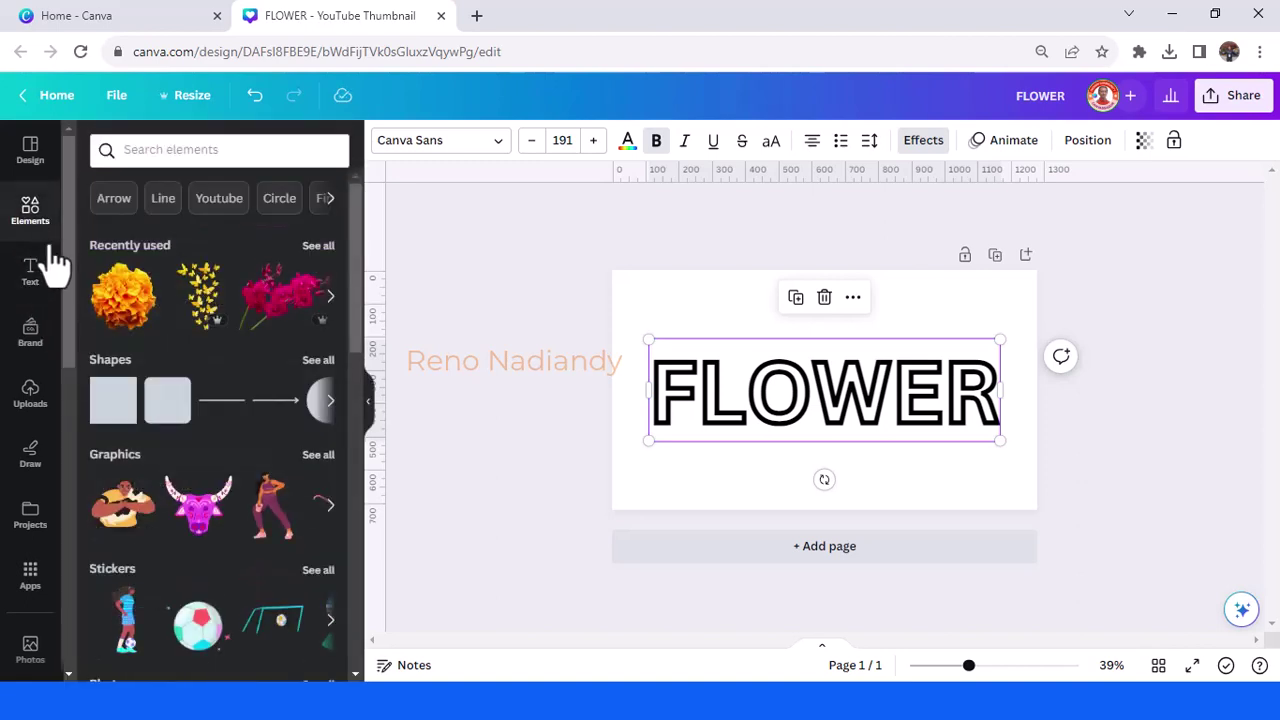
click(113, 400)
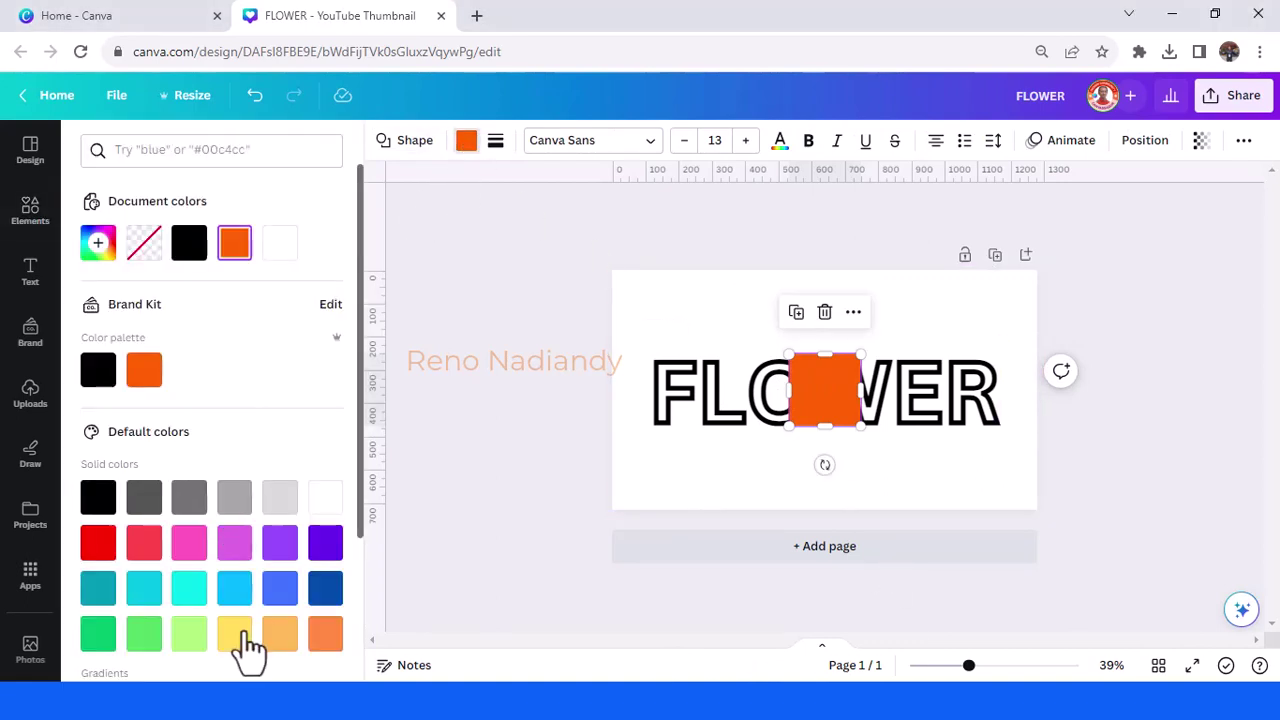
click(236, 634)
drag(789, 391, 647, 419)
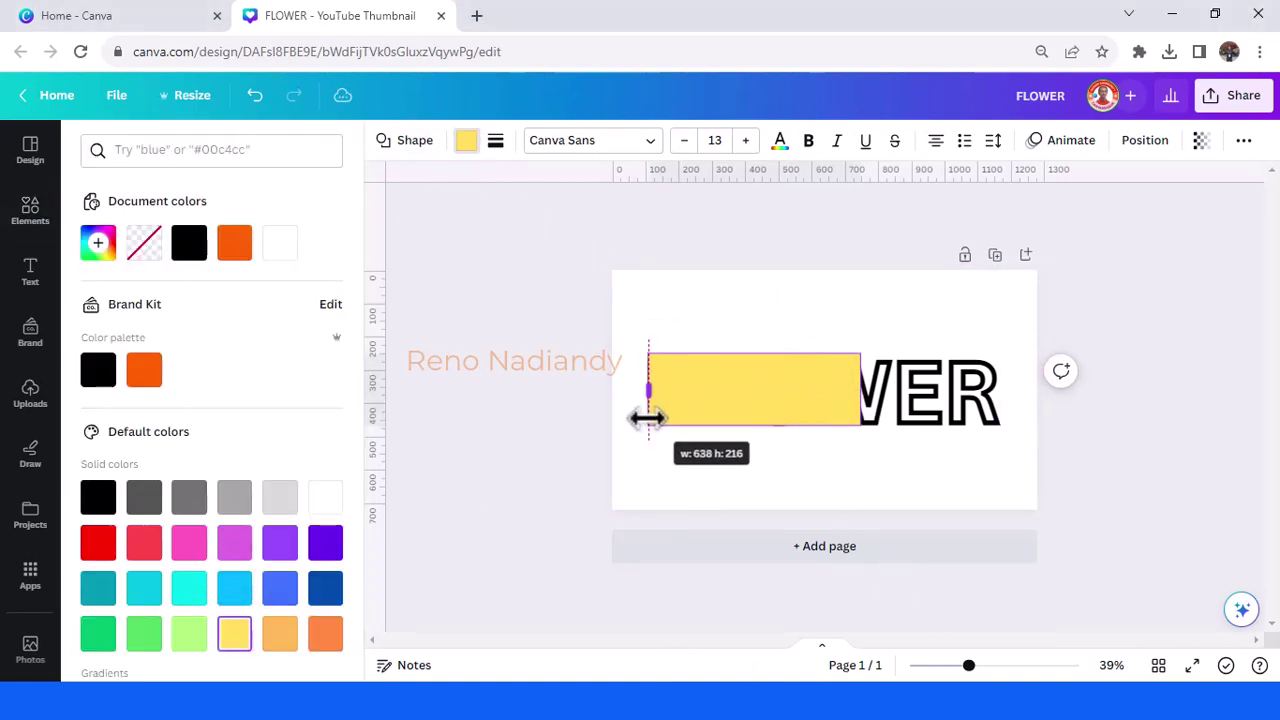
drag(859, 389, 1006, 386)
Send the yellow rectangle to the back and extend its edges slightly to leave a margin around the letters.
right_click(1008, 388)
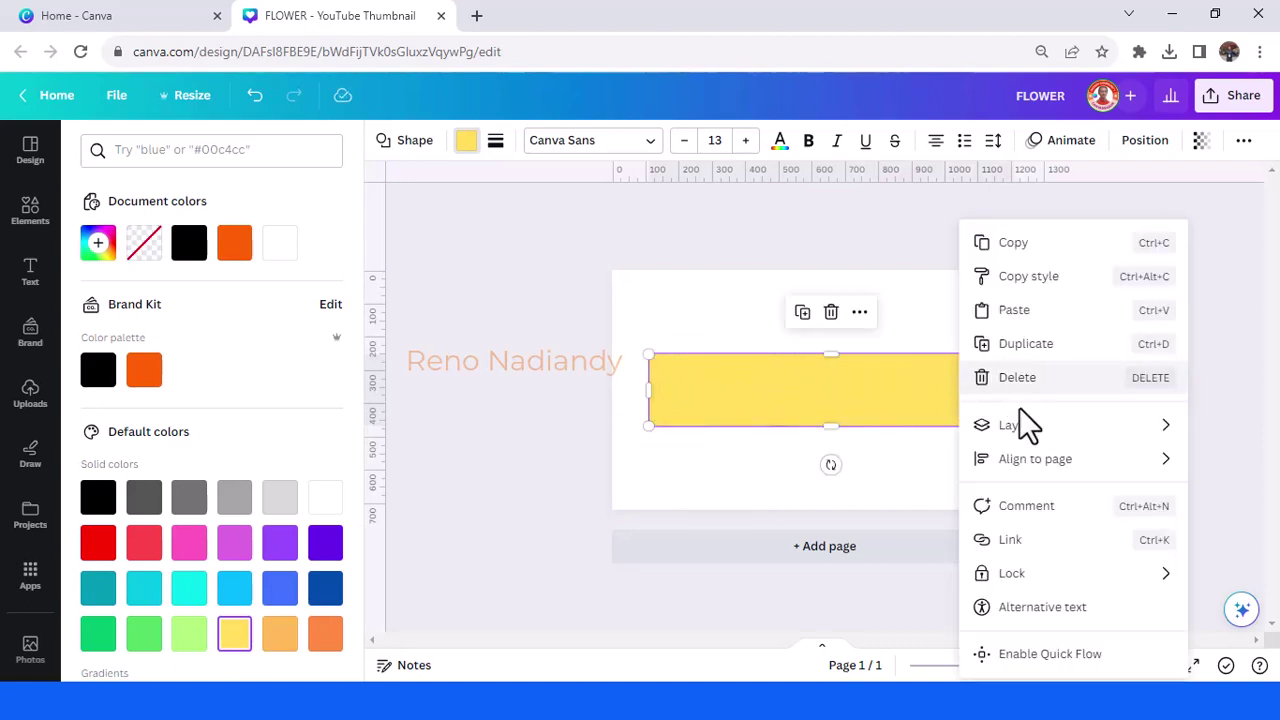
mouse_move(1040, 447)
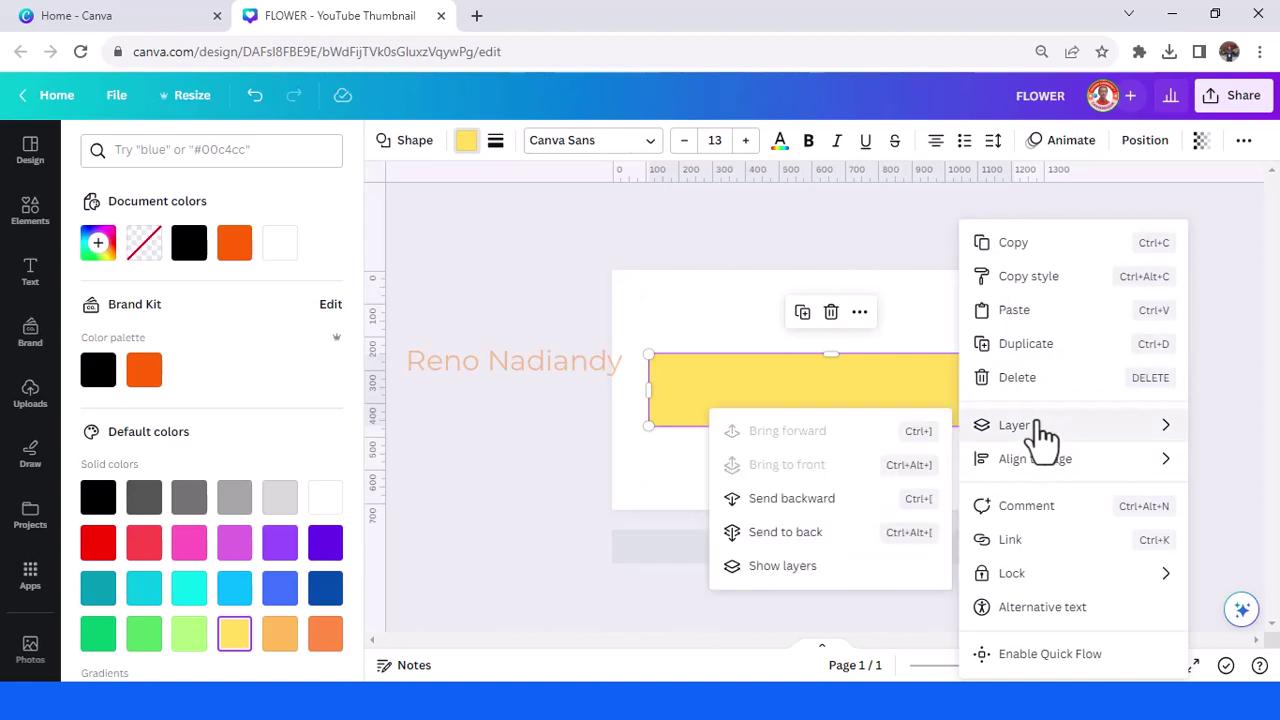
click(848, 528)
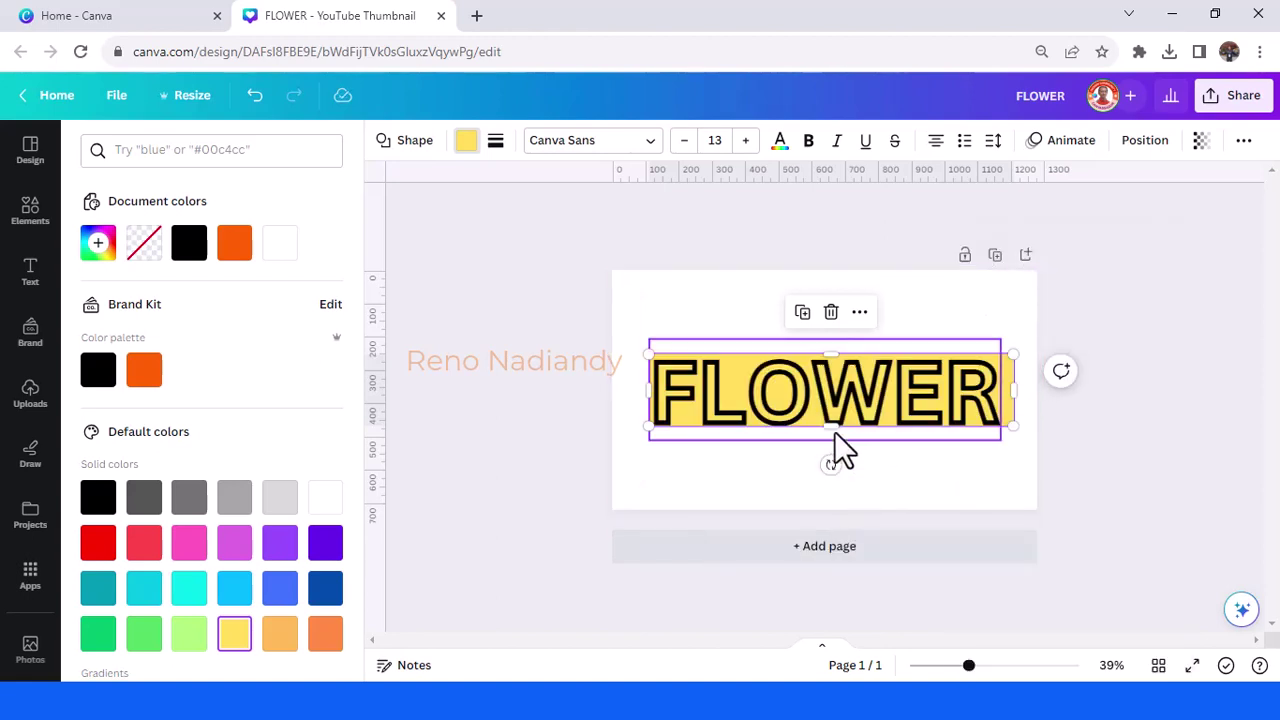
drag(830, 430, 829, 437)
drag(645, 397, 636, 397)
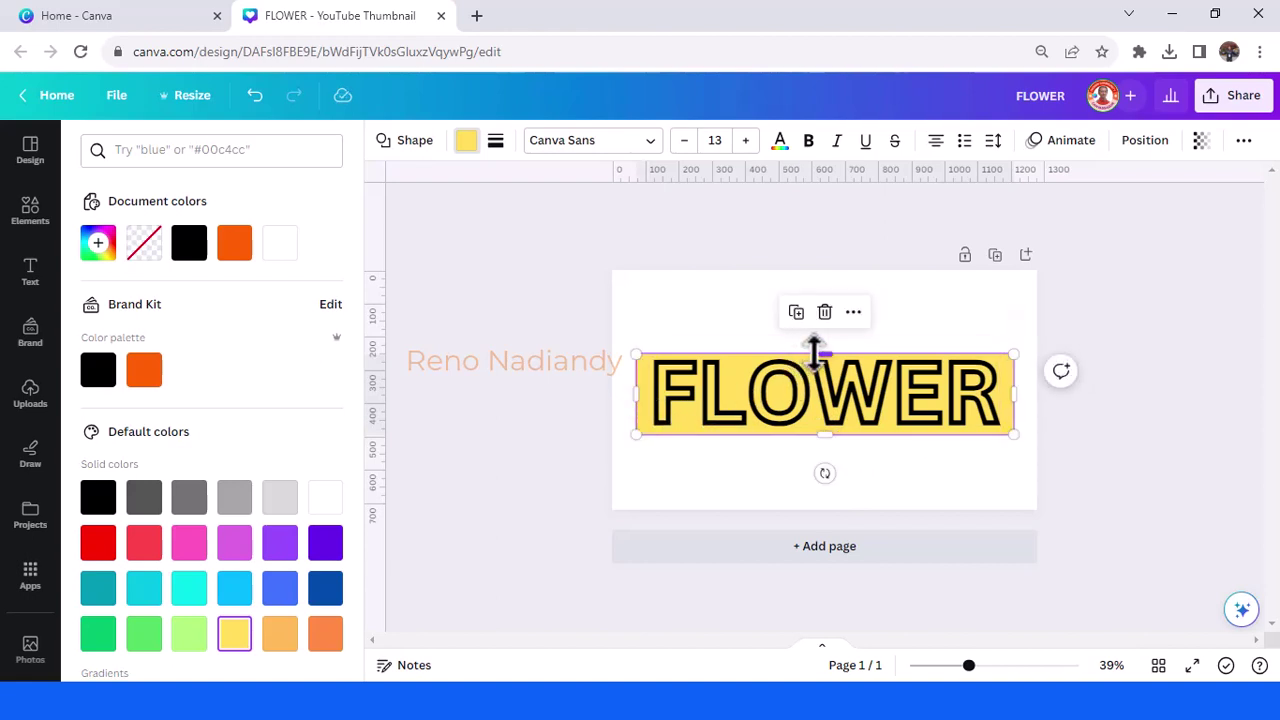
drag(813, 345, 811, 343)
Change the color of the hollow FLOWER text to white.
click(728, 380)
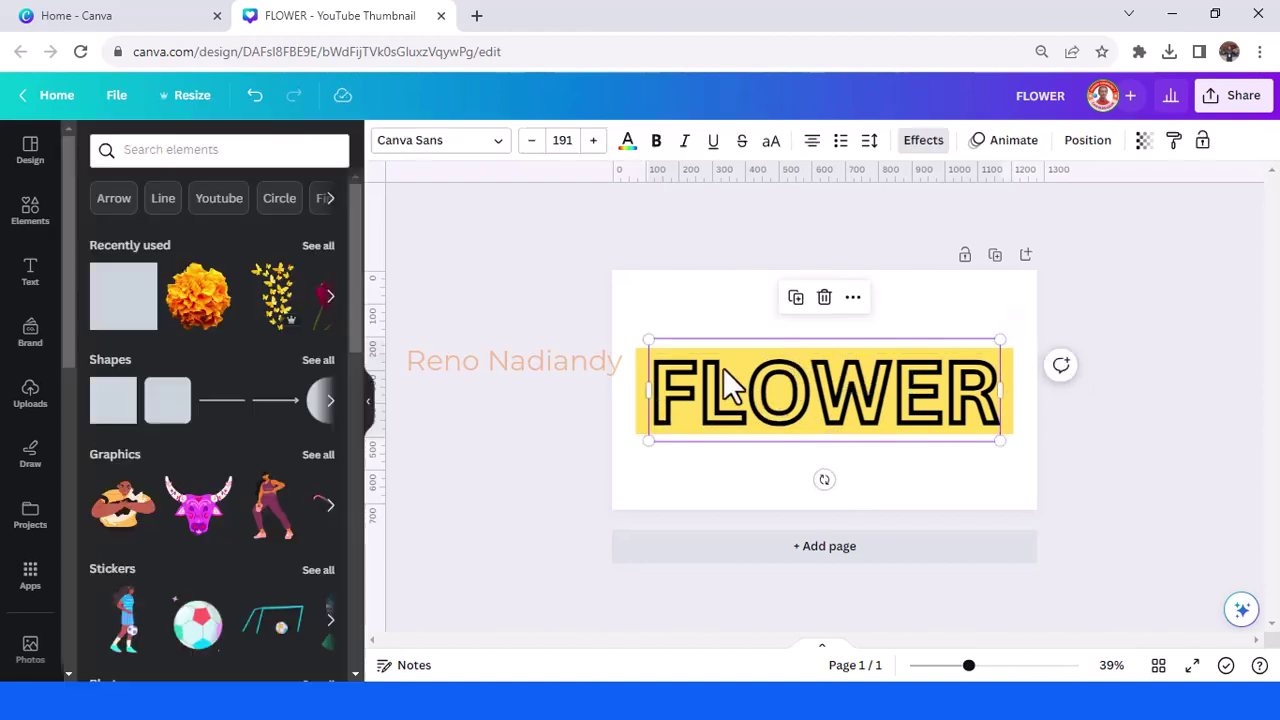
click(628, 143)
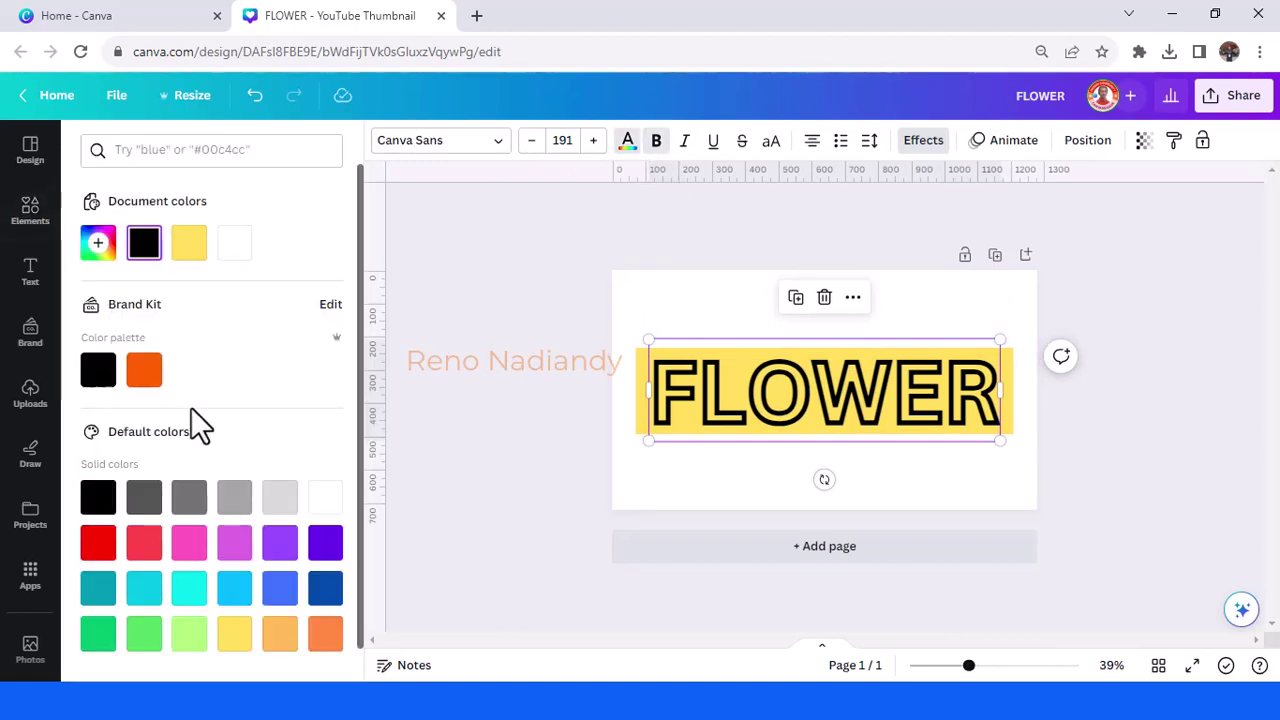
click(326, 497)
Download the design as a PNG file at size 1.
click(1169, 52)
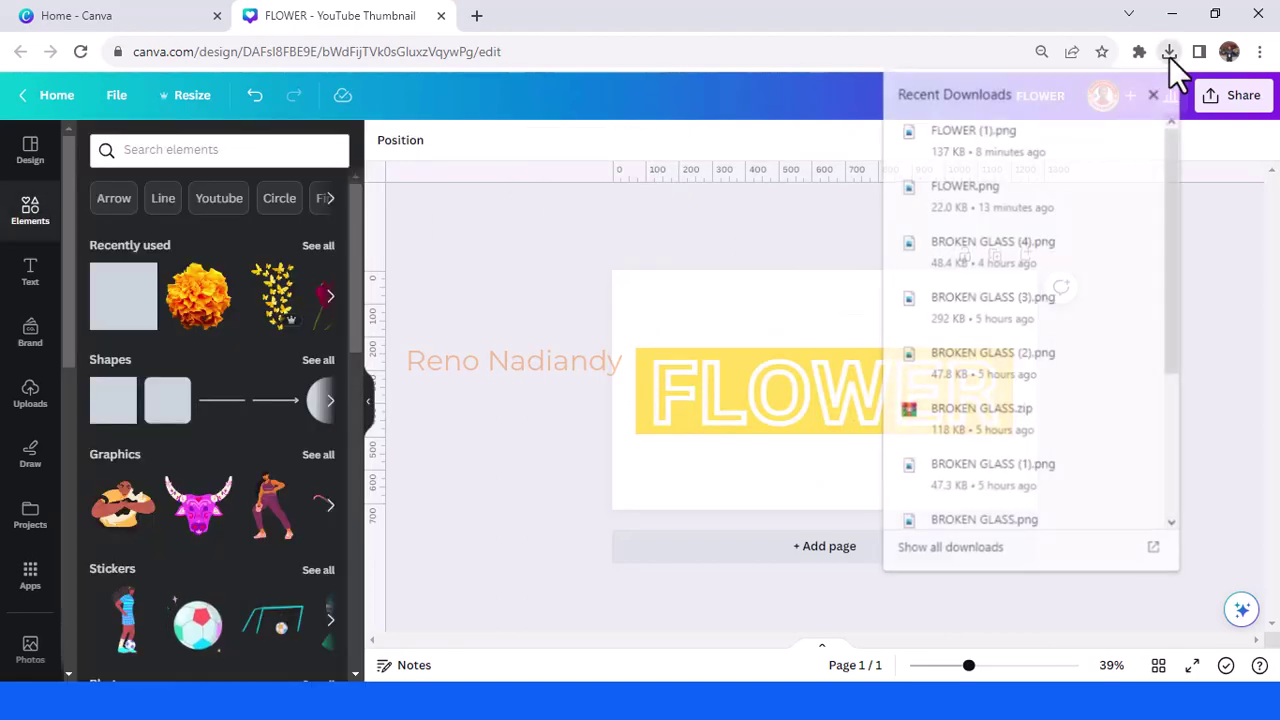
click(1235, 97)
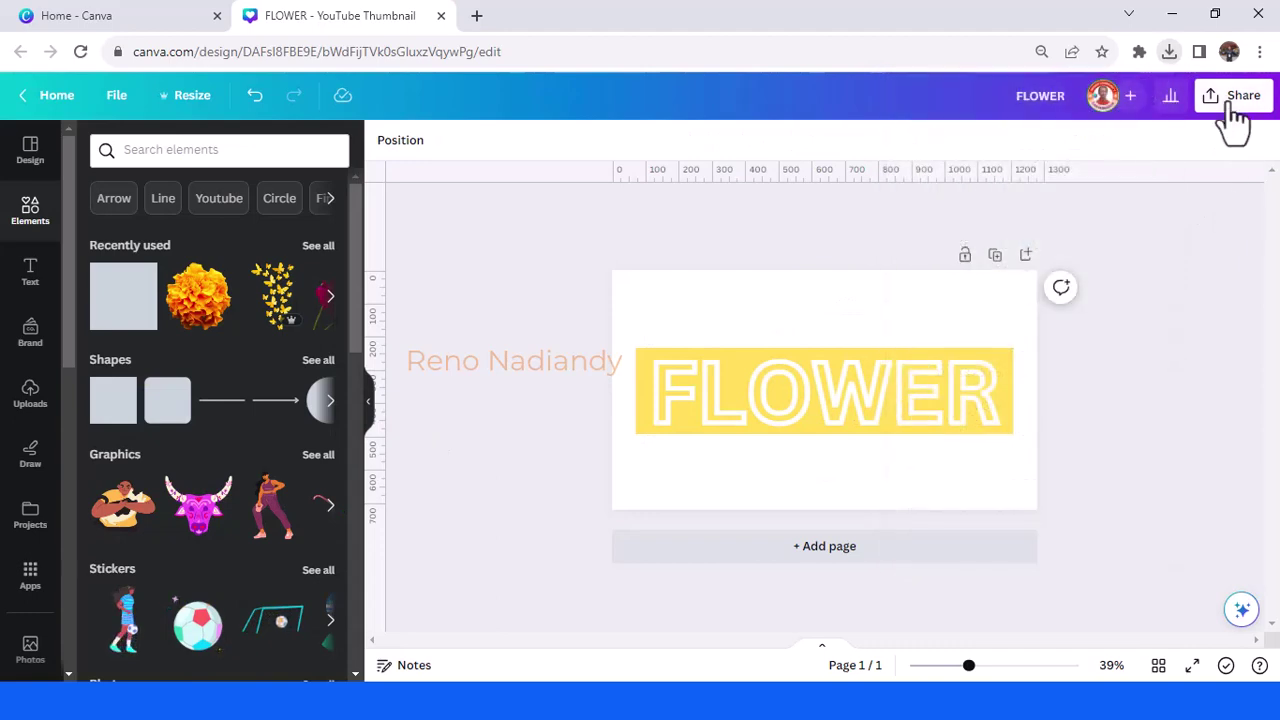
click(1235, 97)
click(1030, 521)
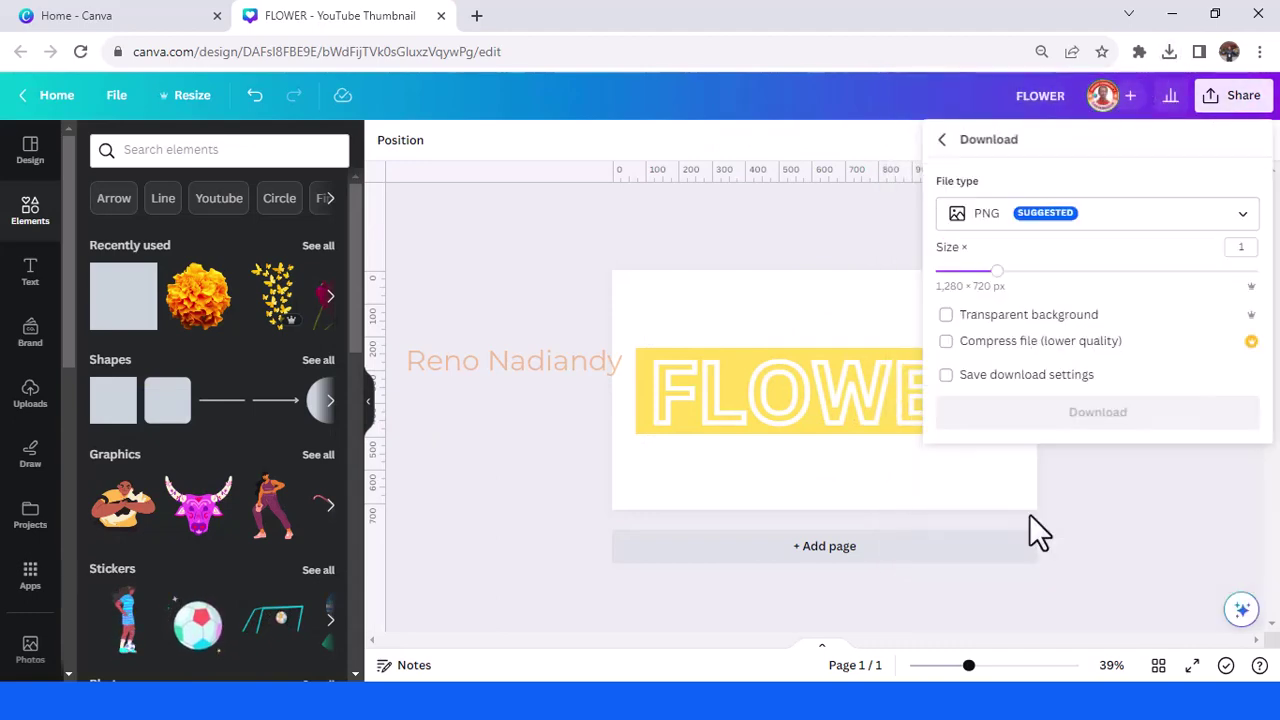
click(1090, 418)
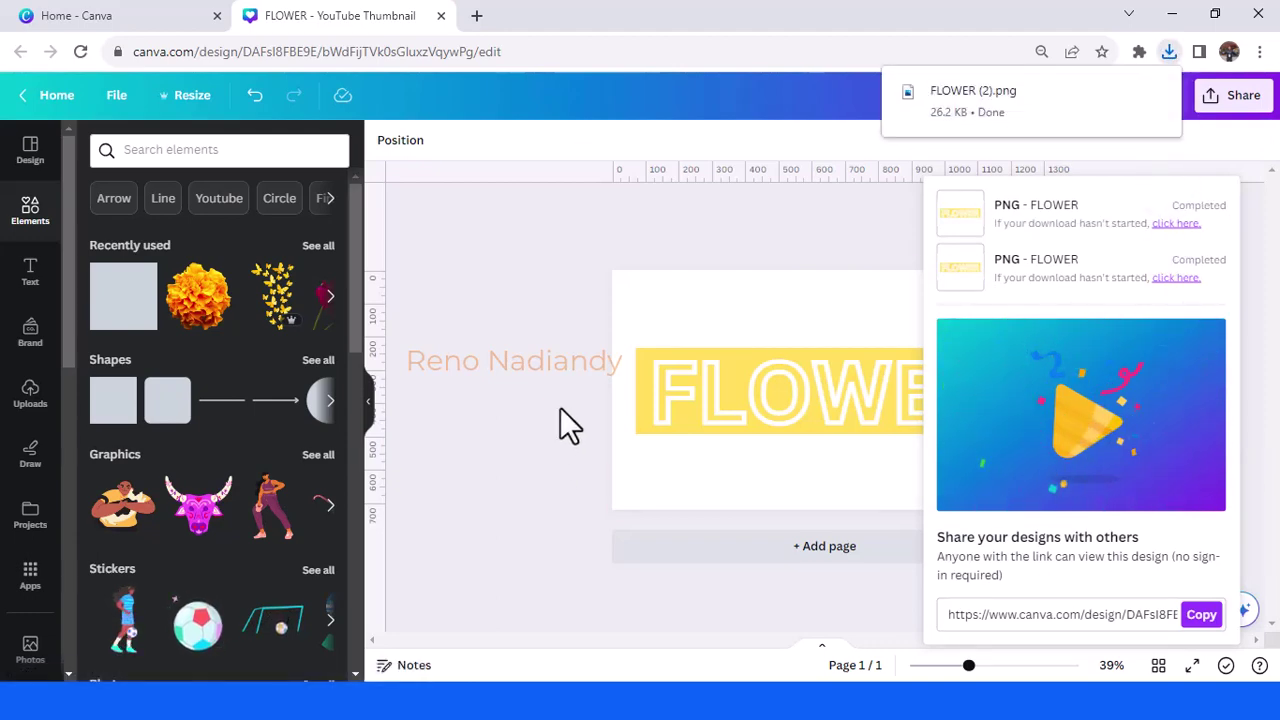
Replace the text and rectangle with the downloaded FLOWER (2).png image and set the page background to black.
drag(554, 338, 1136, 490)
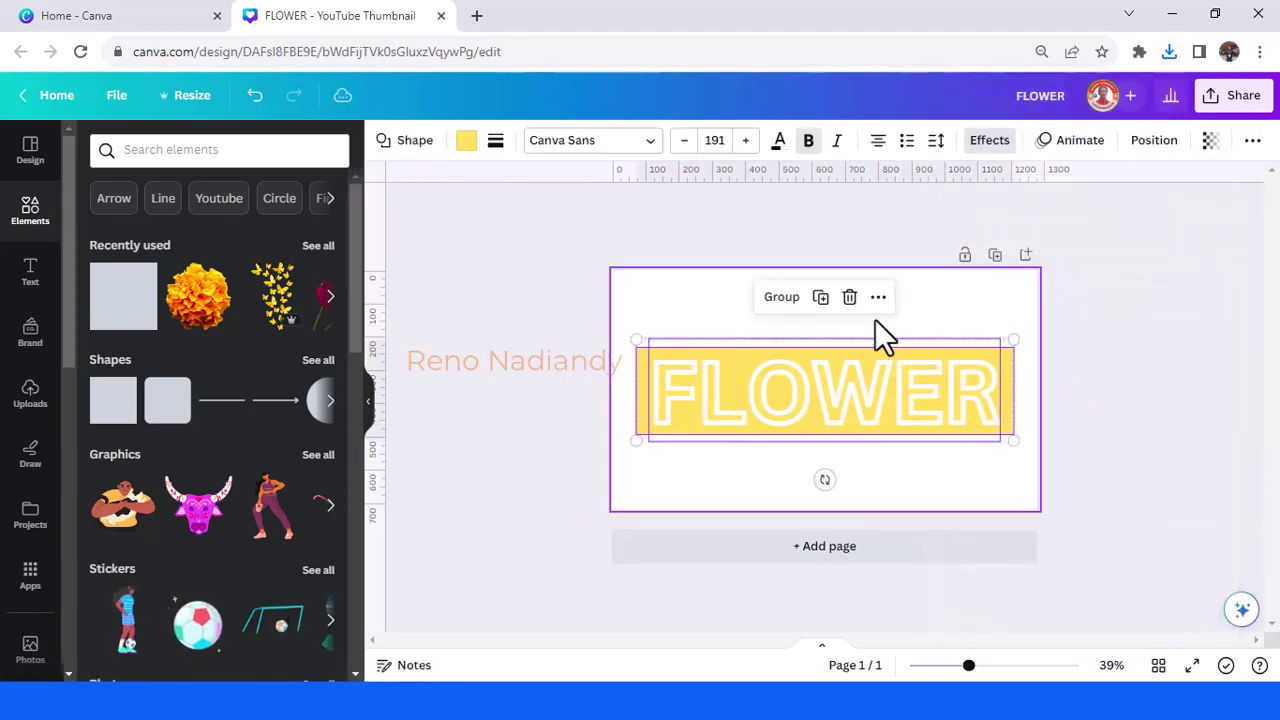
click(847, 299)
click(1168, 52)
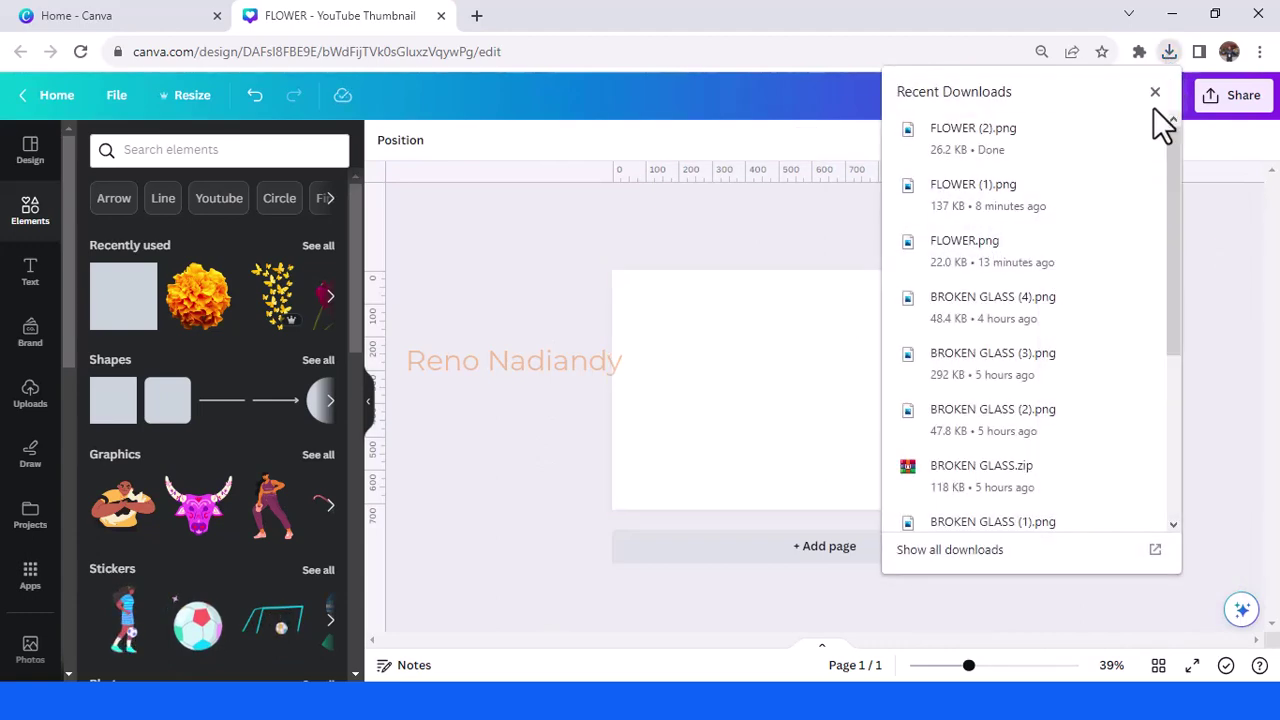
drag(1077, 160, 768, 424)
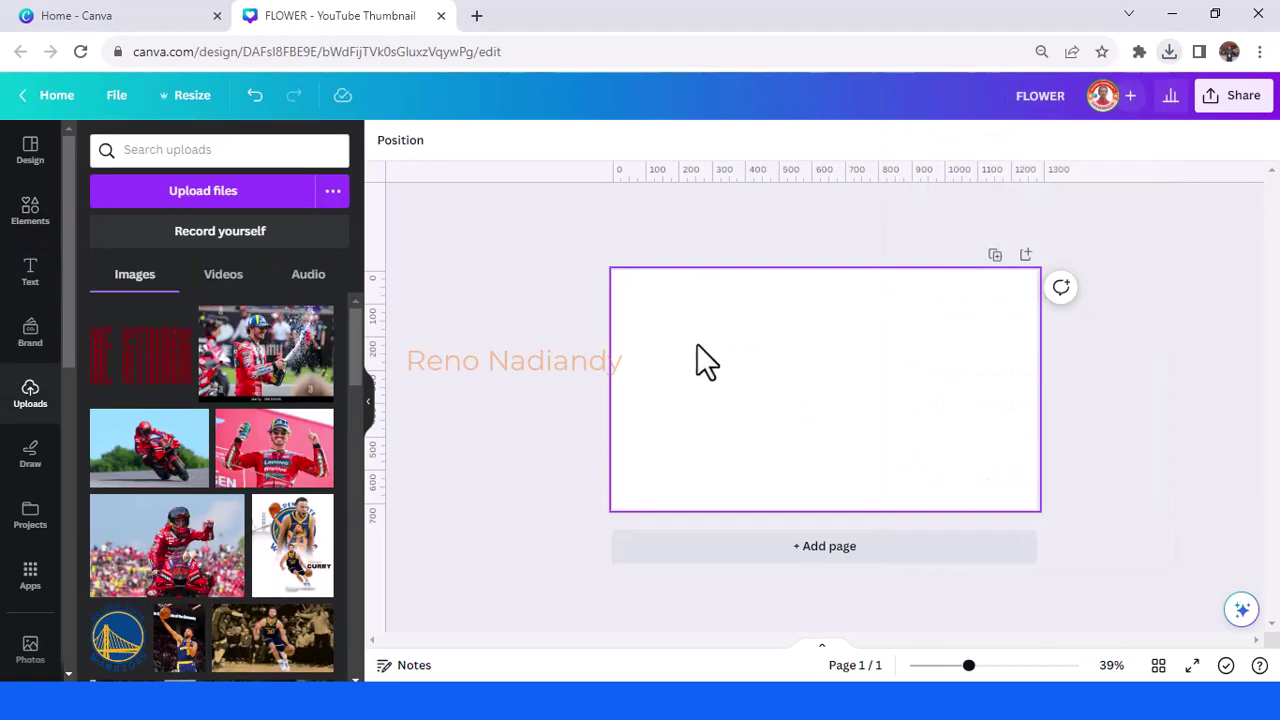
click(645, 290)
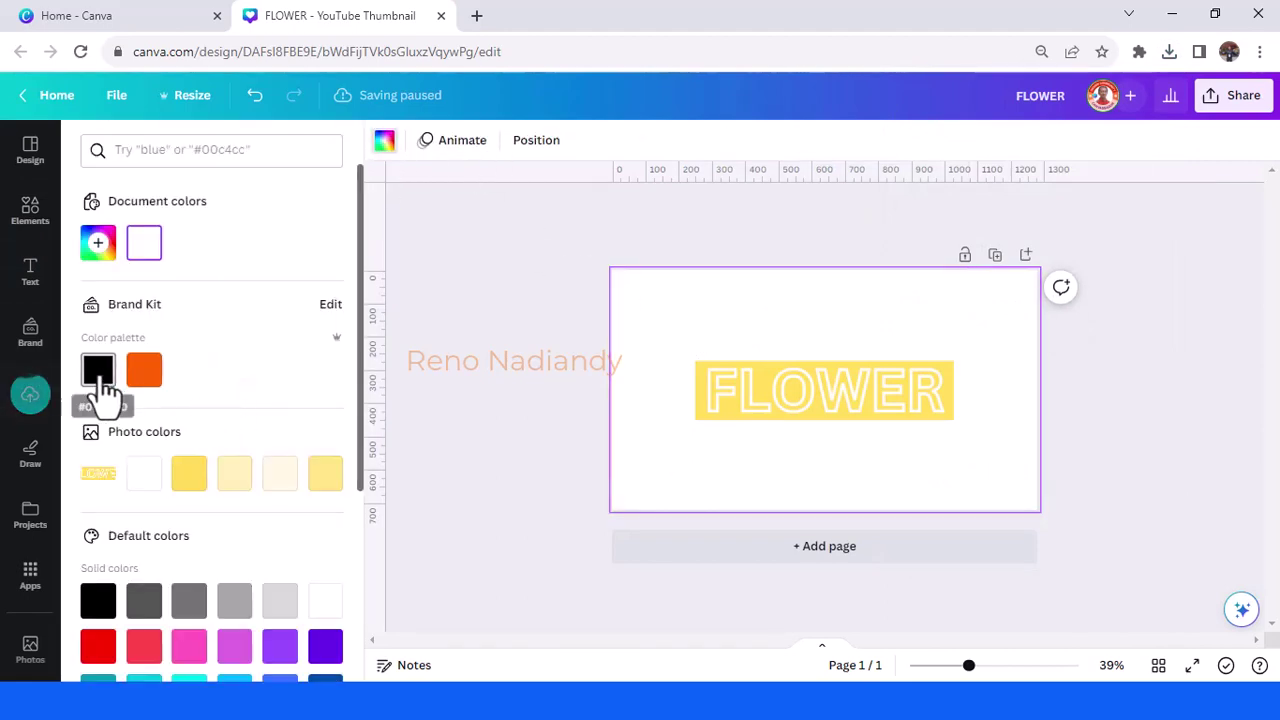
click(98, 370)
Remove the white background from the FLOWER image with Background Remover and enlarge the image to nearly fill the page.
click(757, 396)
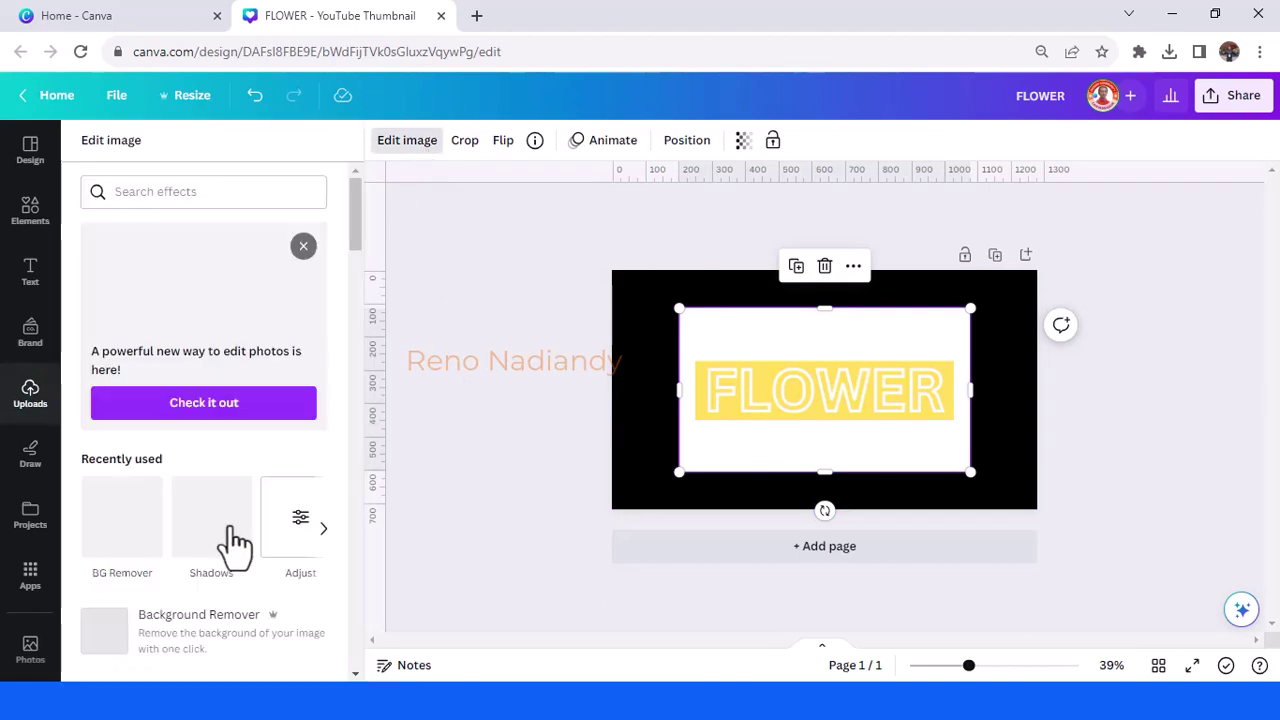
click(132, 550)
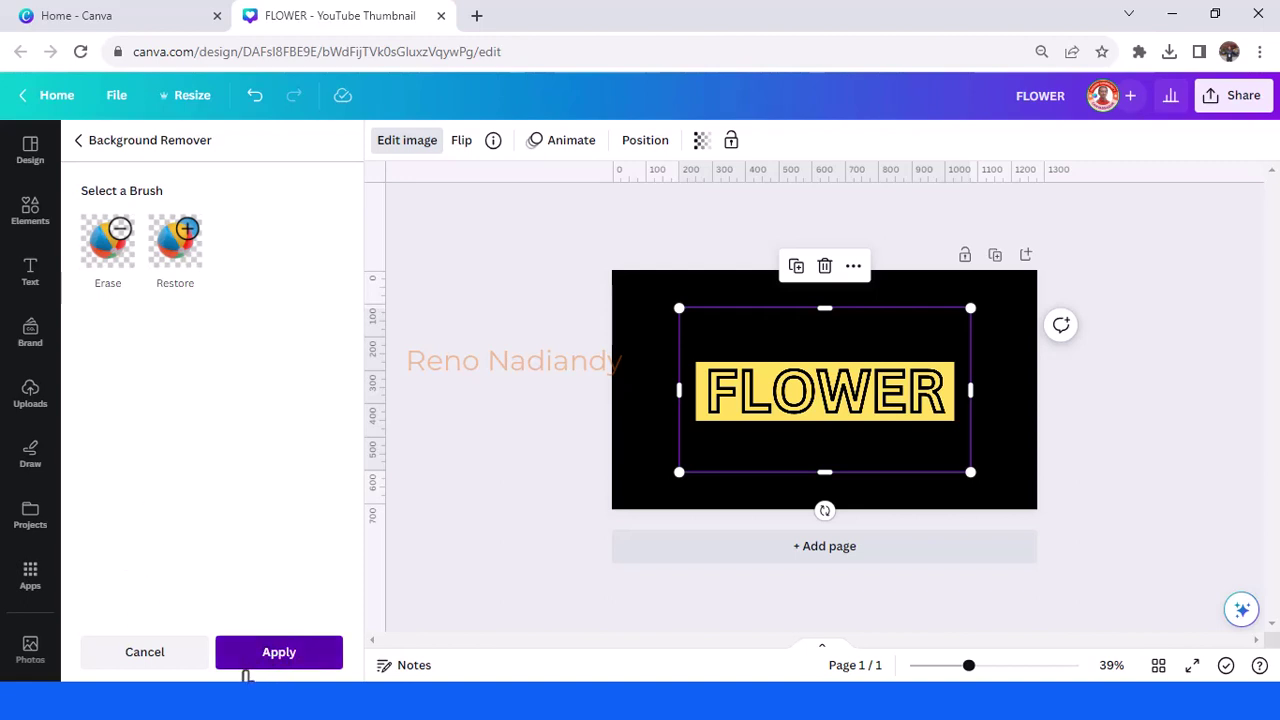
click(262, 655)
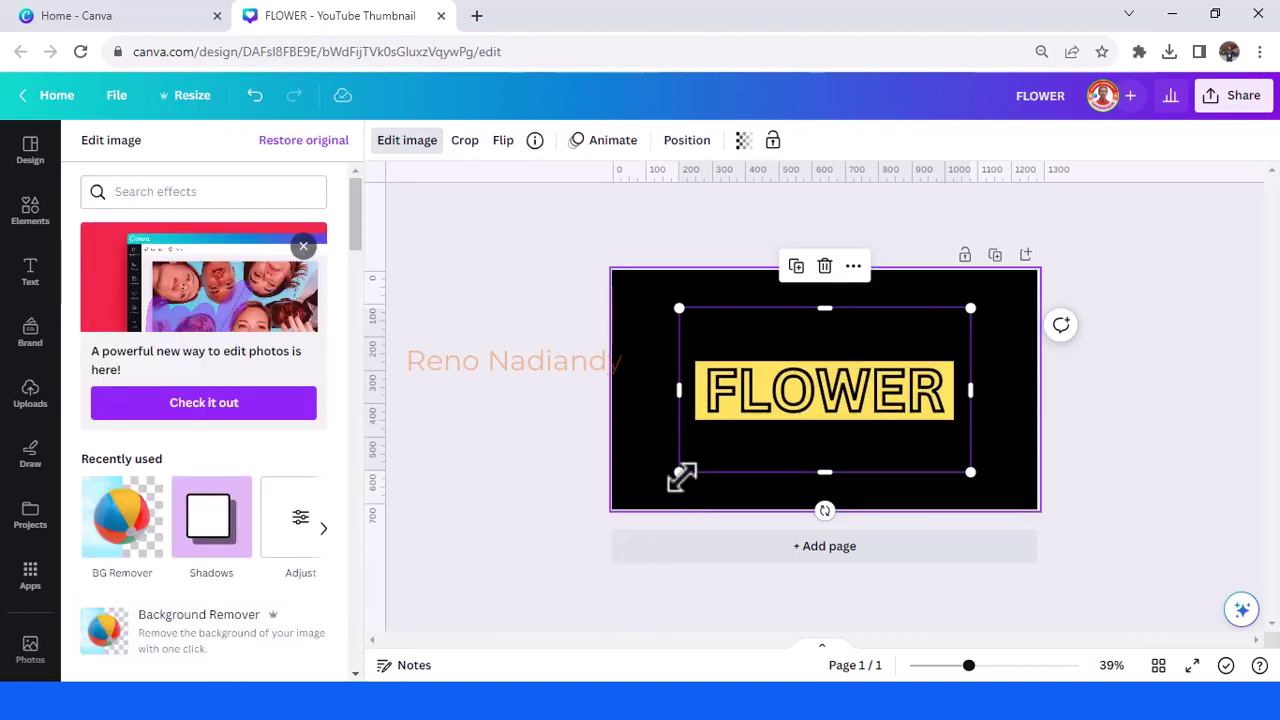
drag(679, 473, 642, 491)
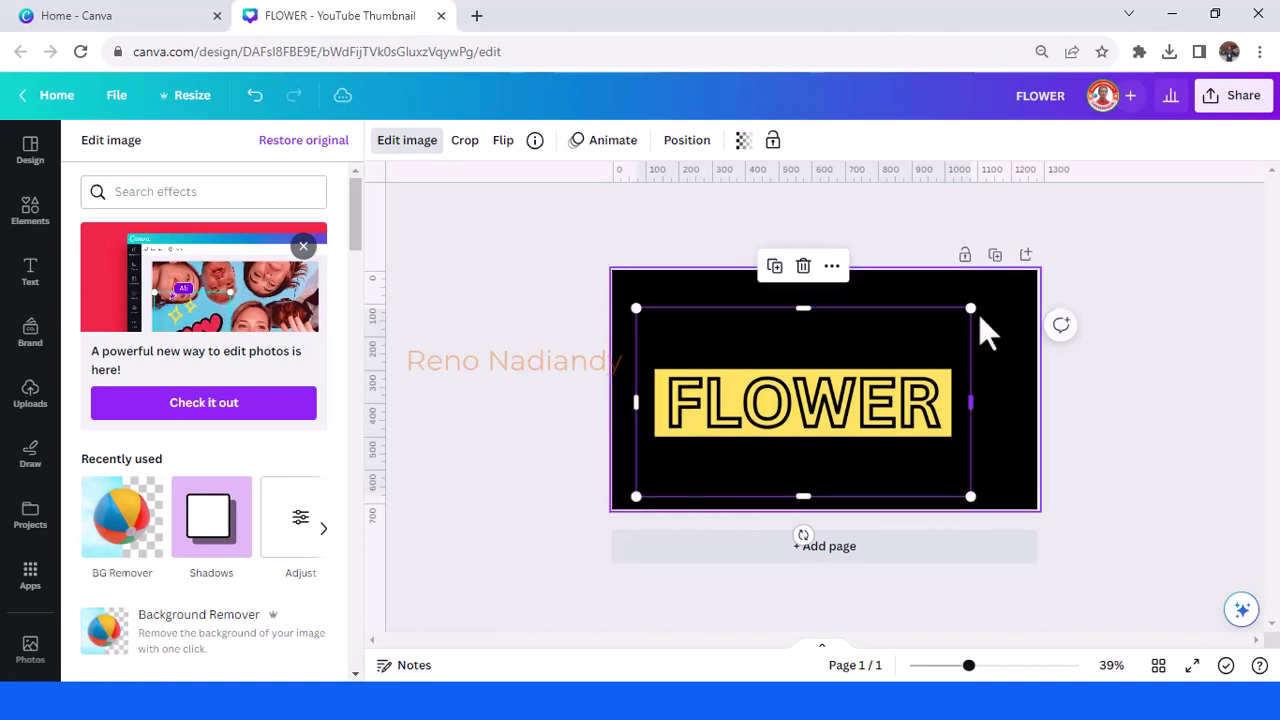
drag(971, 306, 1013, 285)
Add the recently used flower field photo and shrink and crop it to cover the first letters of FLOWER.
click(32, 214)
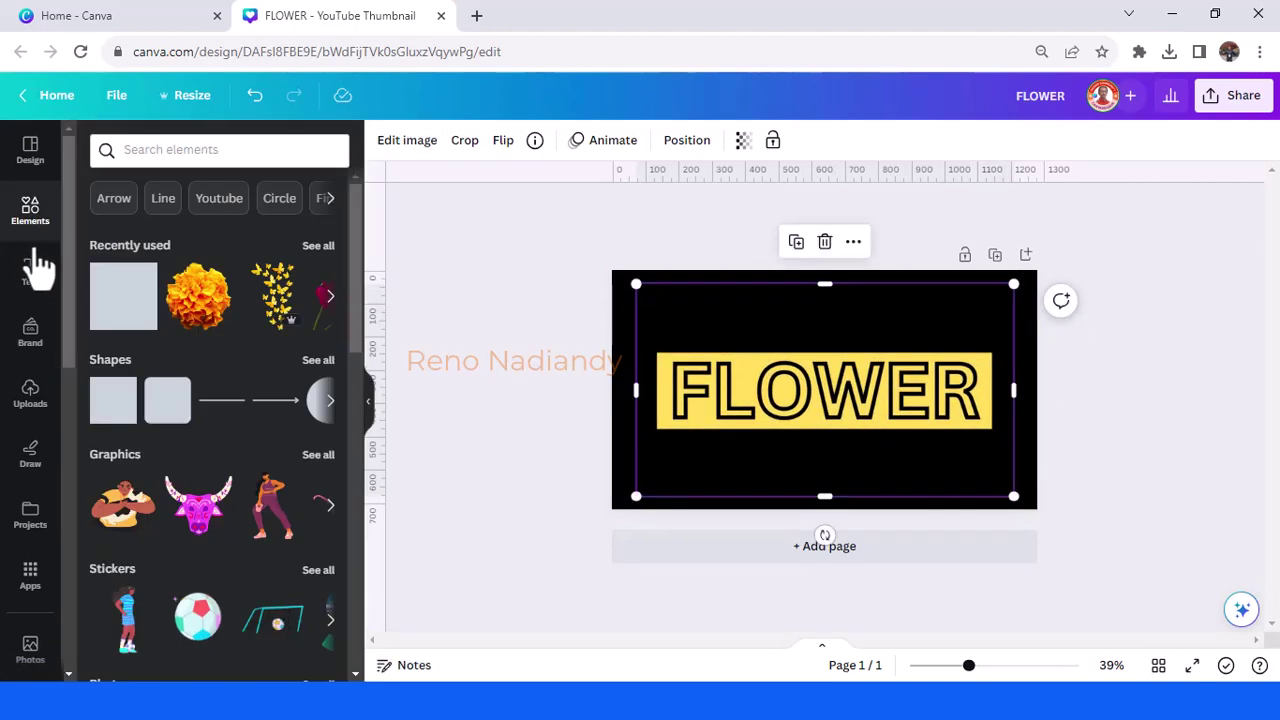
click(320, 247)
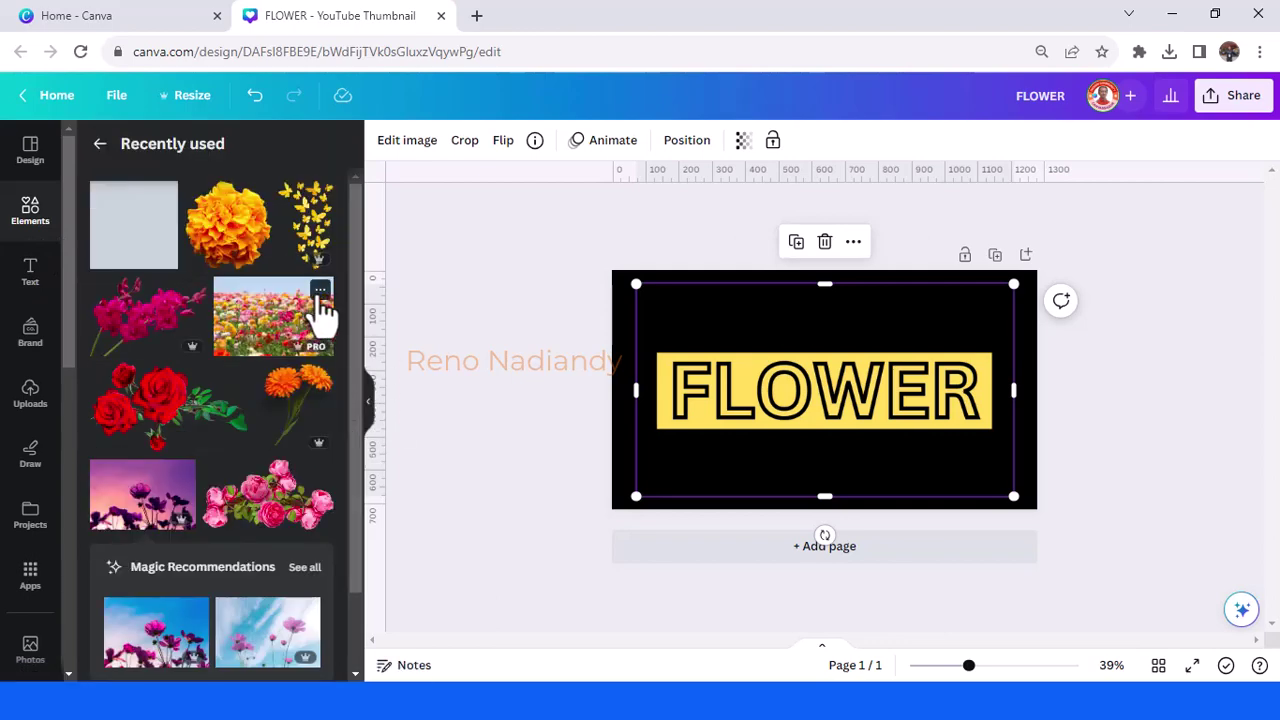
click(320, 291)
click(262, 350)
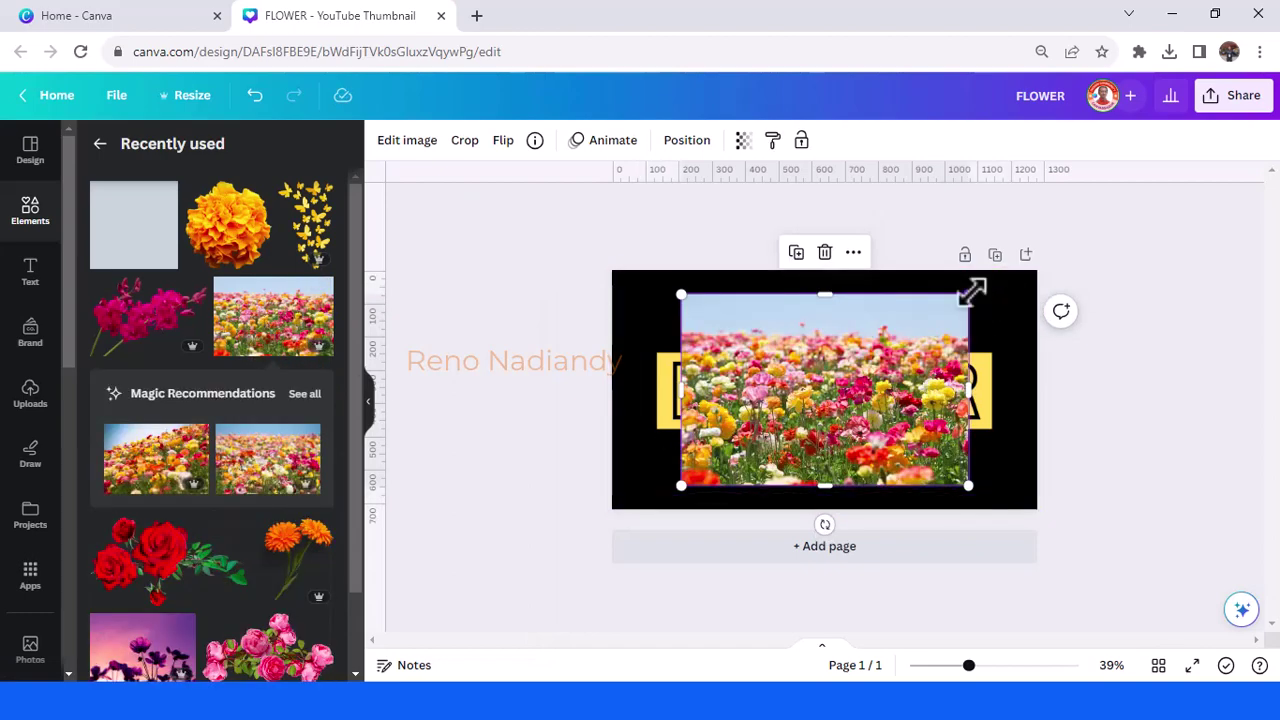
drag(972, 291, 762, 401)
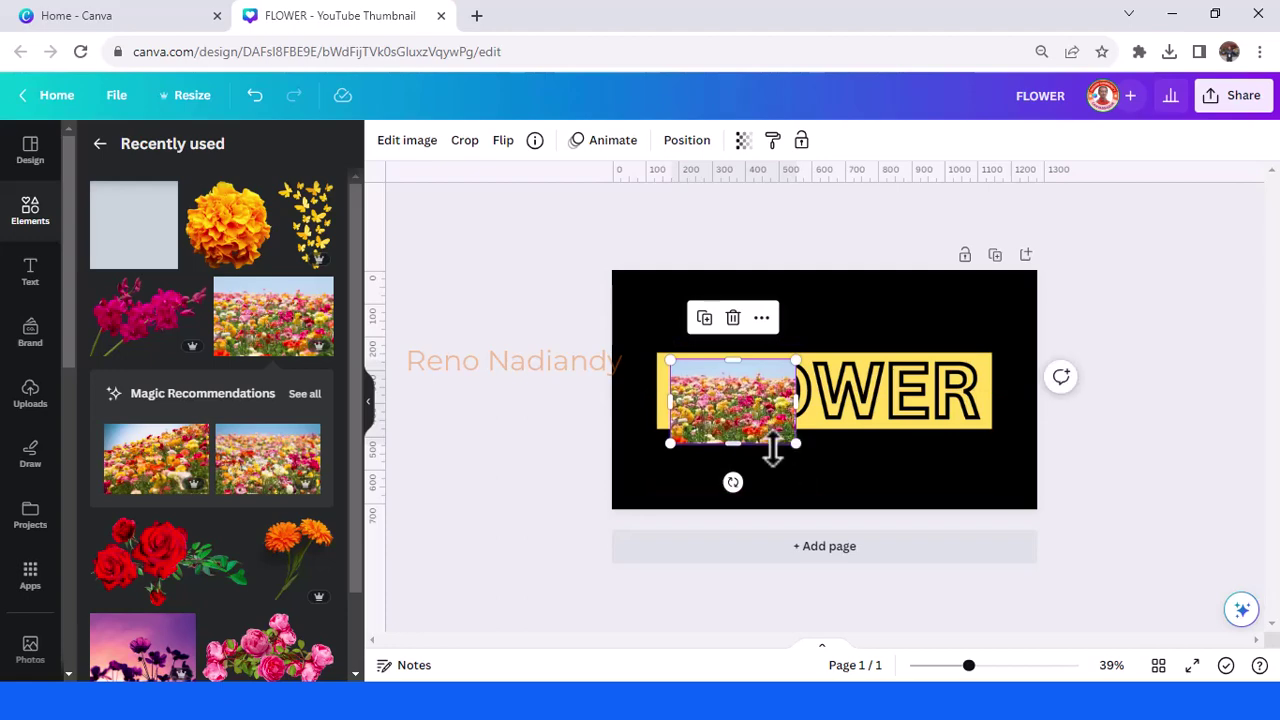
drag(769, 447, 897, 394)
Duplicate the flower field photo twice and fit the copies side by side over the remaining letters of FLOWER.
click(718, 320)
click(825, 325)
click(895, 390)
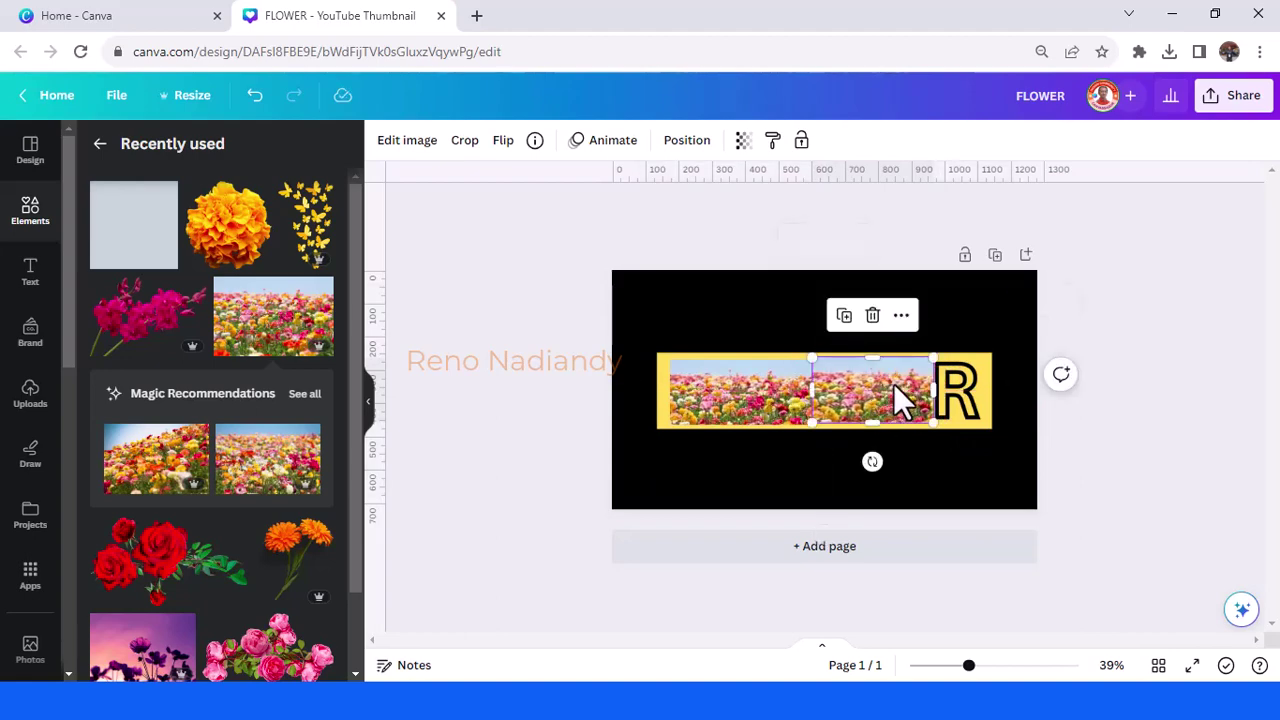
click(845, 318)
drag(842, 359, 985, 414)
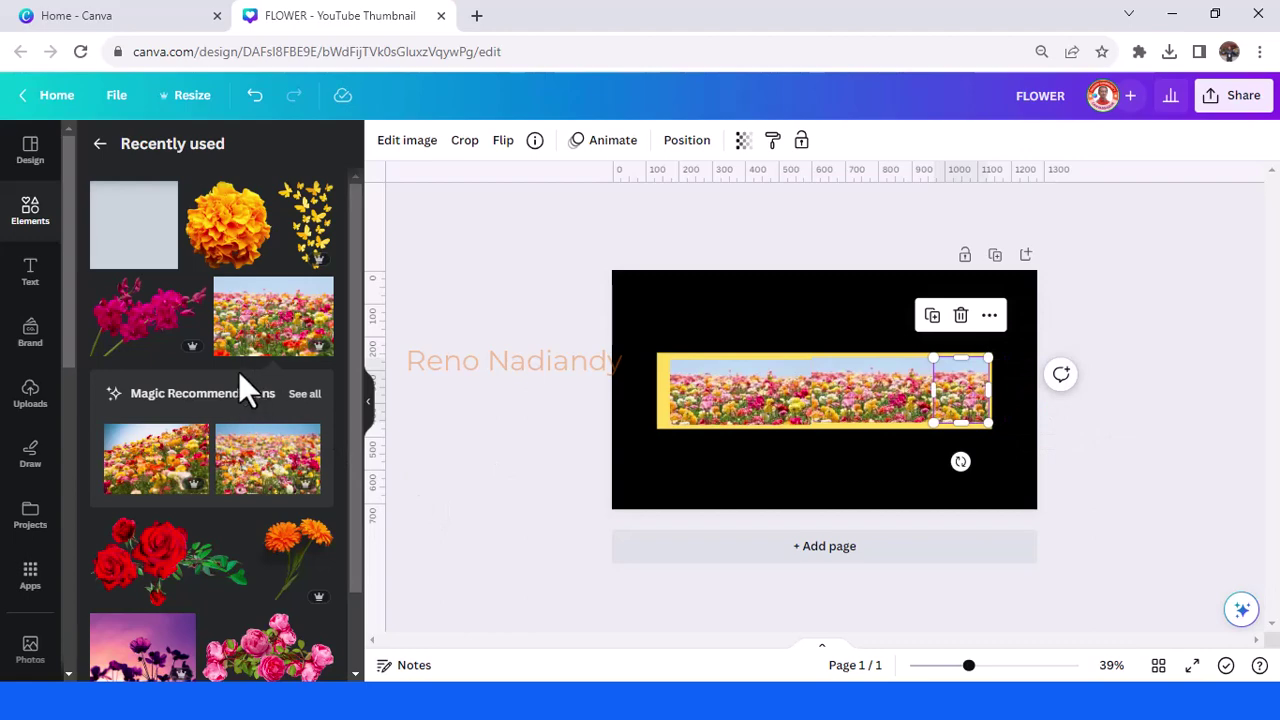
Bring the yellow FLOWER cut-out image to the front, above the flower field photos.
click(657, 375)
right_click(657, 375)
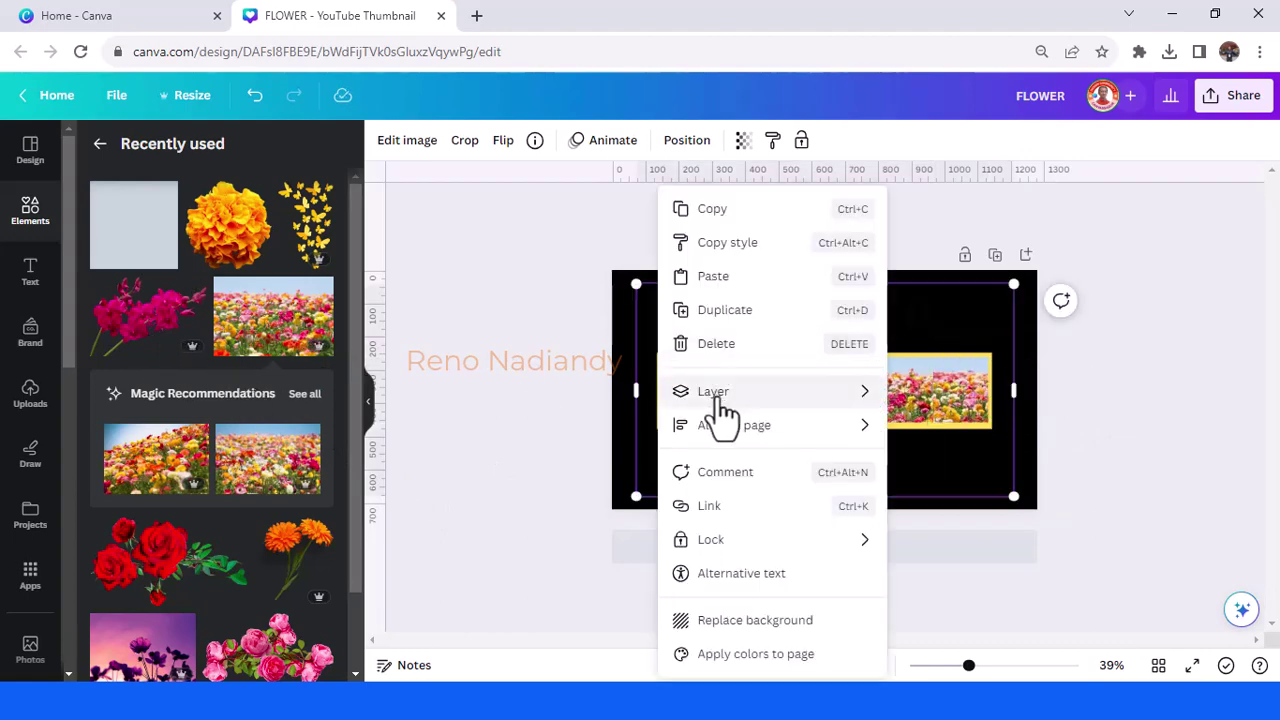
mouse_move(715, 395)
click(1011, 431)
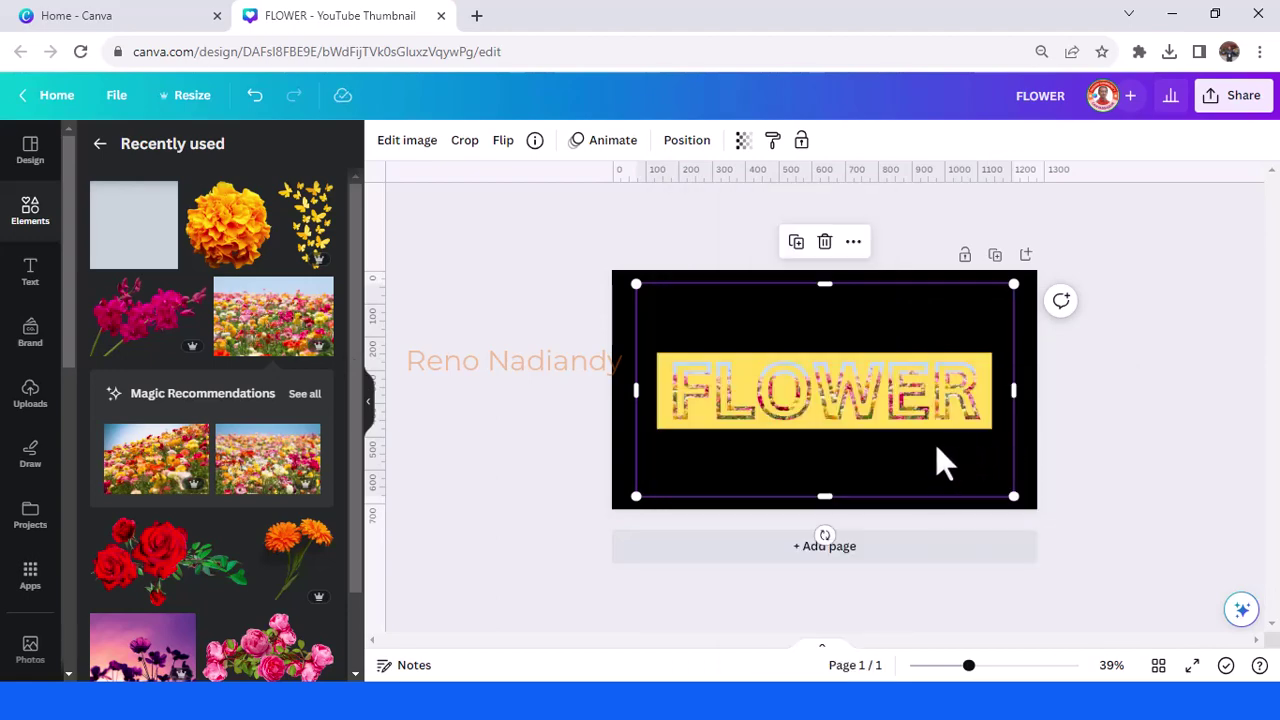
Add the recently used magenta orchid image and shrink it to sit over the letter F.
click(130, 330)
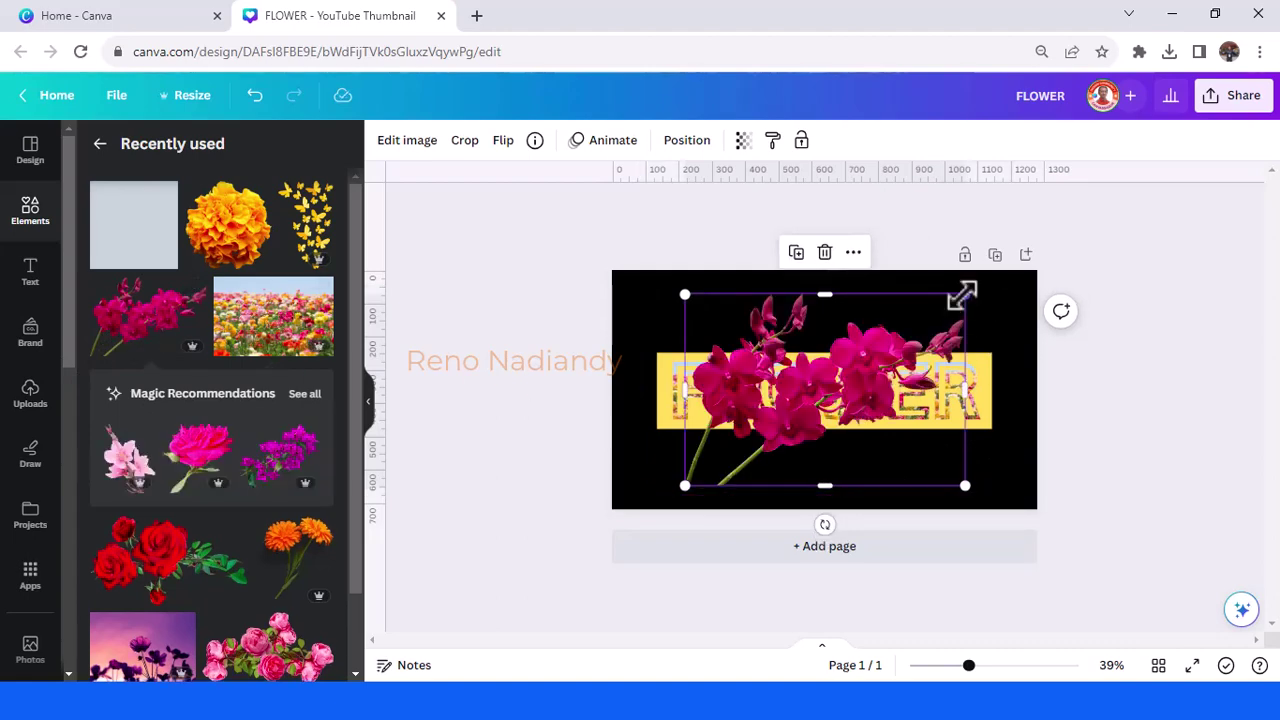
drag(963, 294, 732, 400)
Duplicate the small orchid image repeatedly and line up the copies across all the letters of FLOWER through the final R.
click(666, 340)
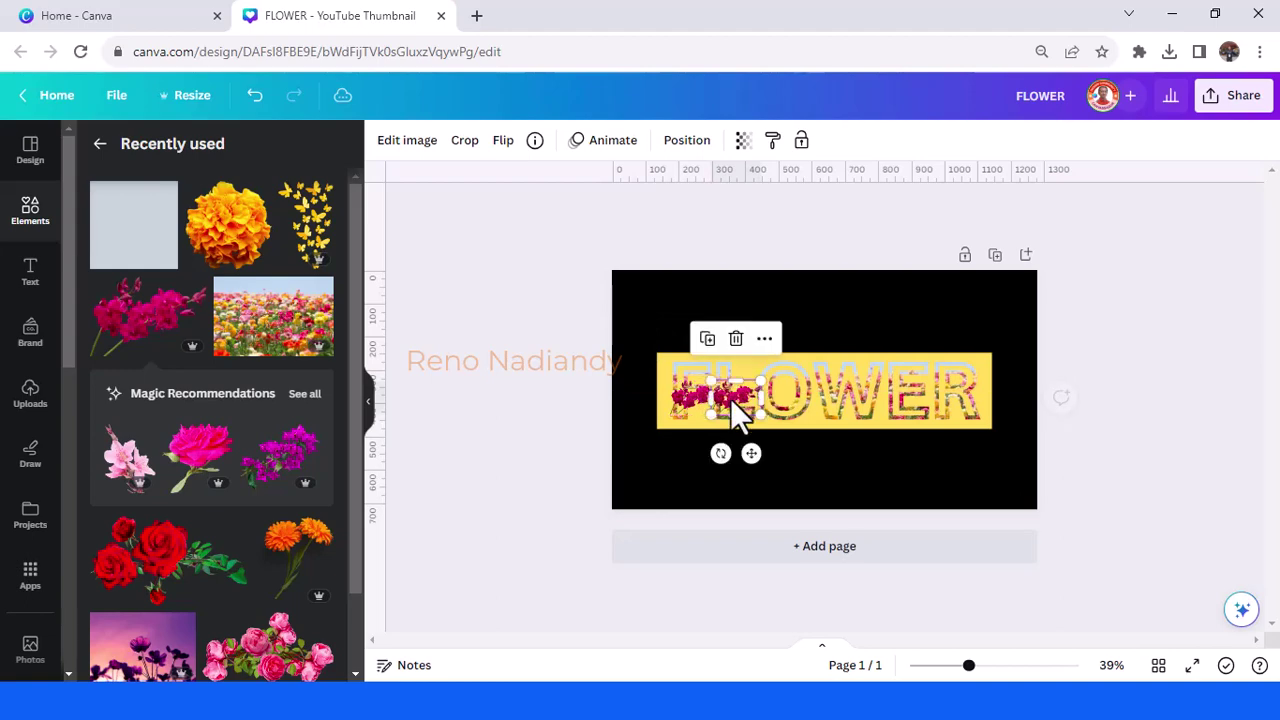
click(710, 345)
double_click(710, 352)
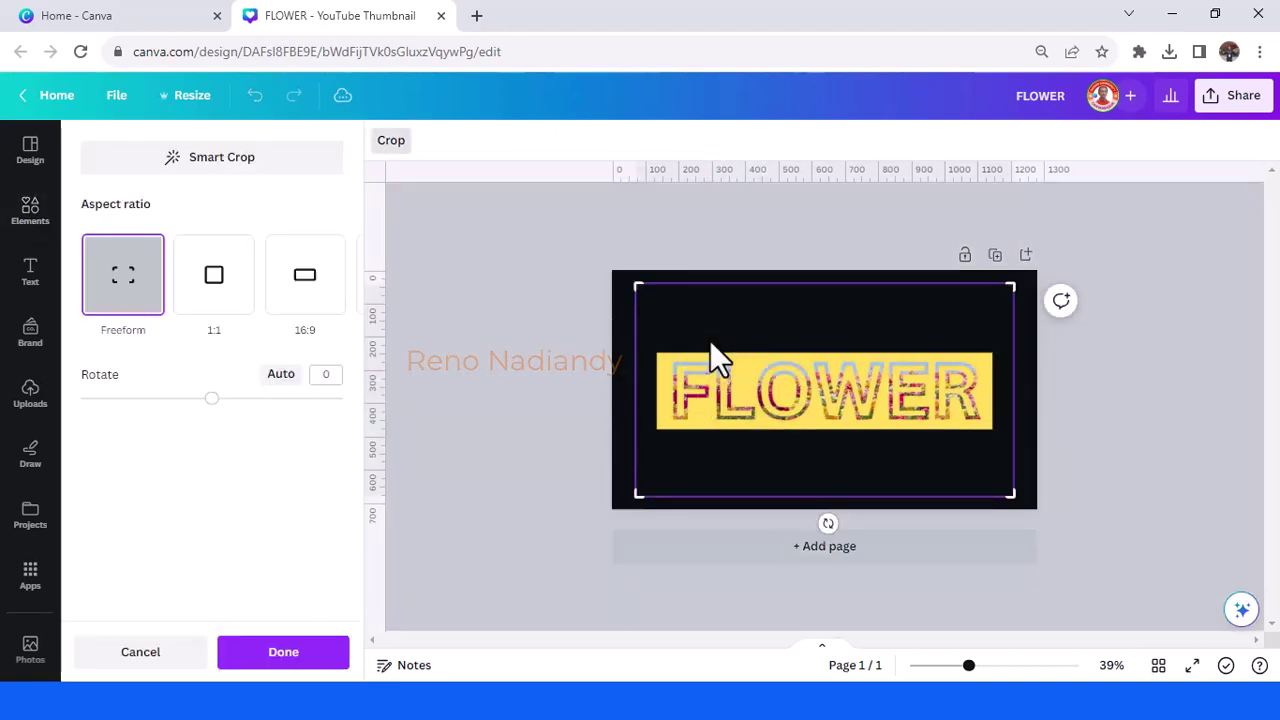
click(512, 445)
click(756, 380)
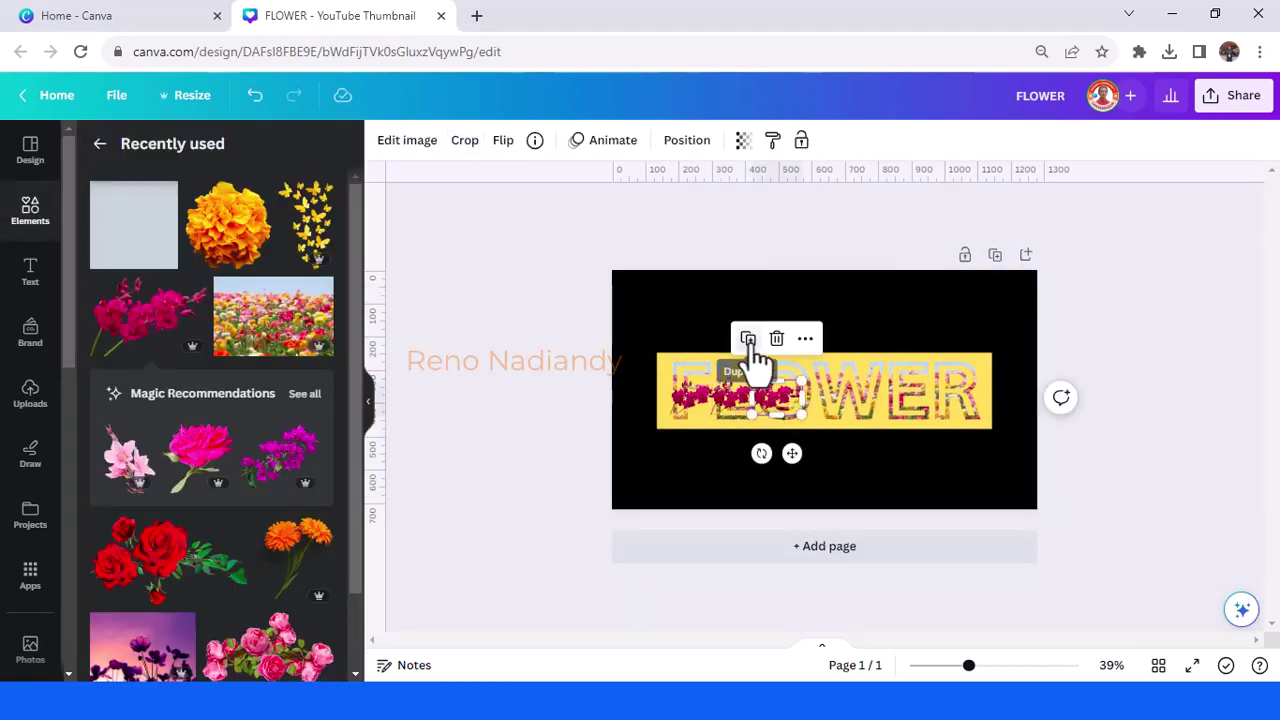
click(748, 339)
drag(783, 399, 830, 398)
click(796, 339)
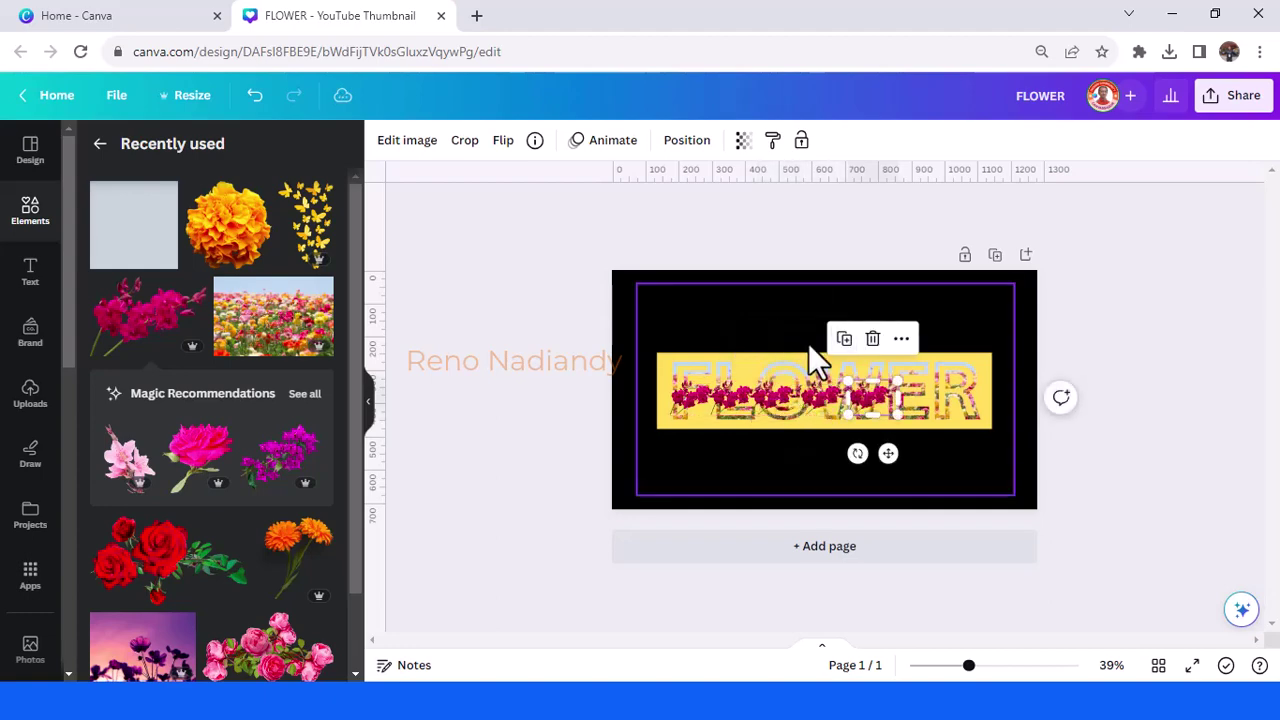
click(846, 339)
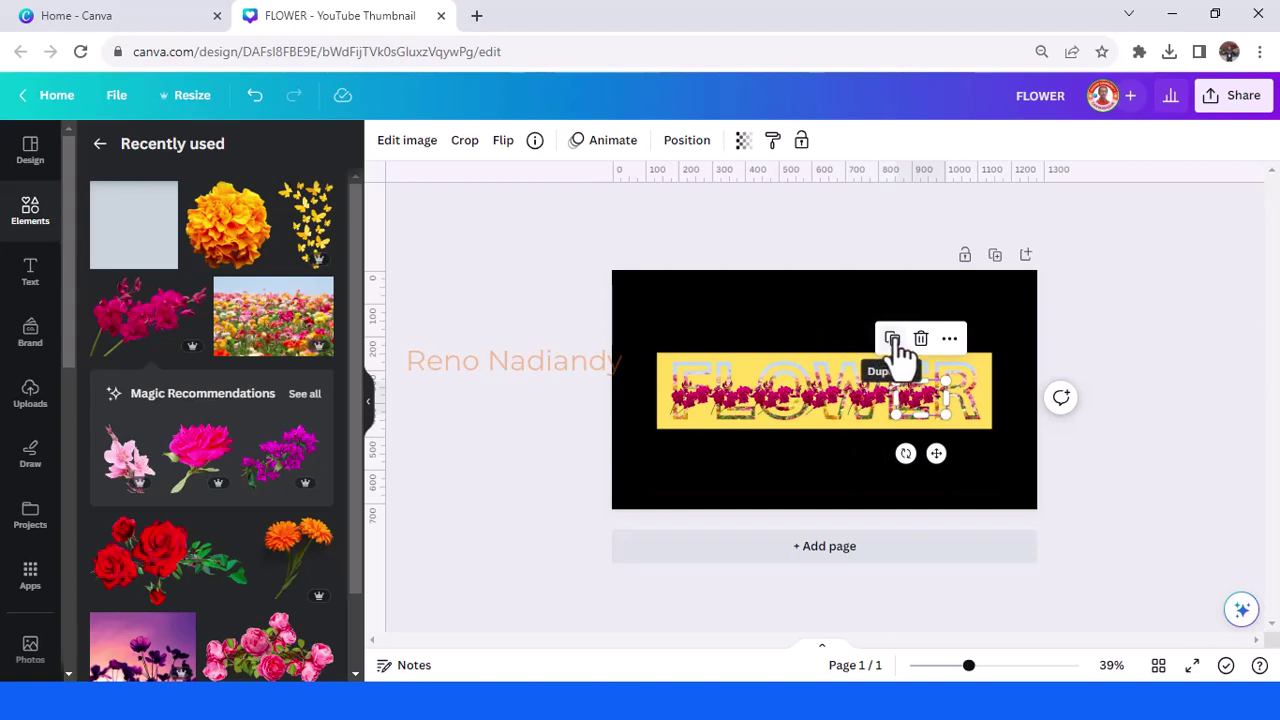
click(892, 339)
drag(1000, 396, 993, 397)
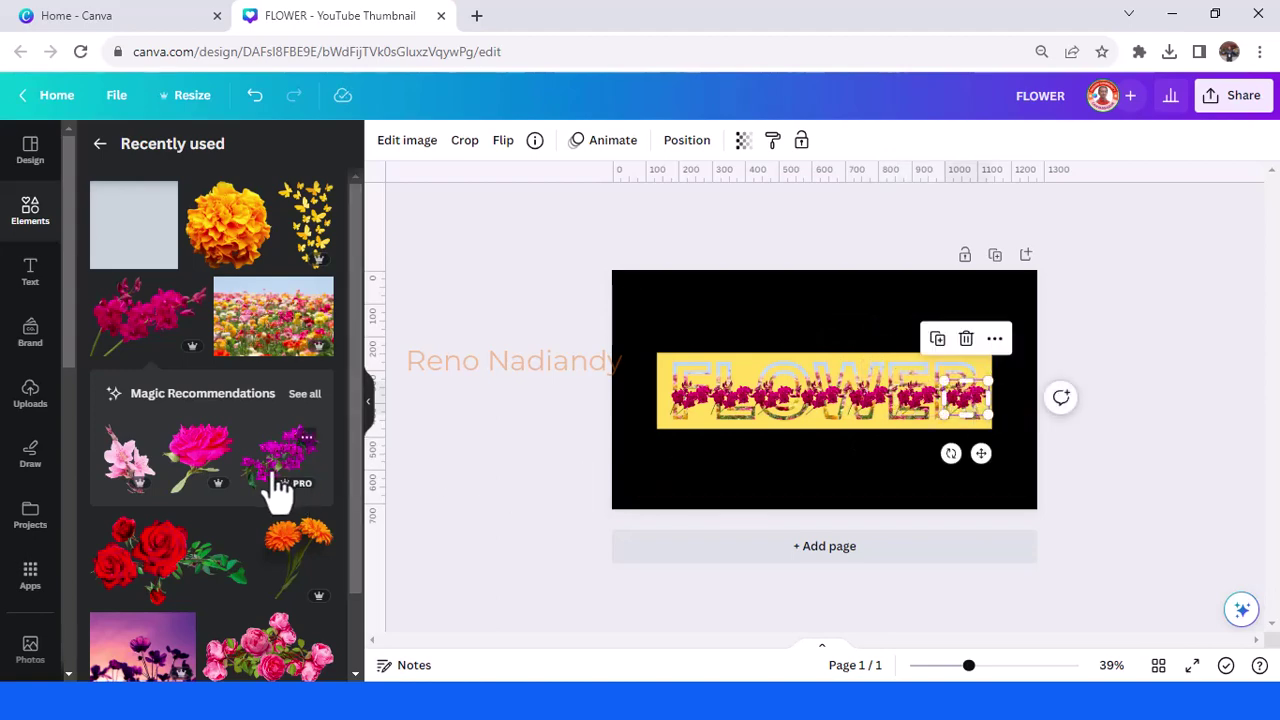
Bring the yellow FLOWER cut-out image to the front, above the row of orchid copies.
scroll(237, 470, down, 1)
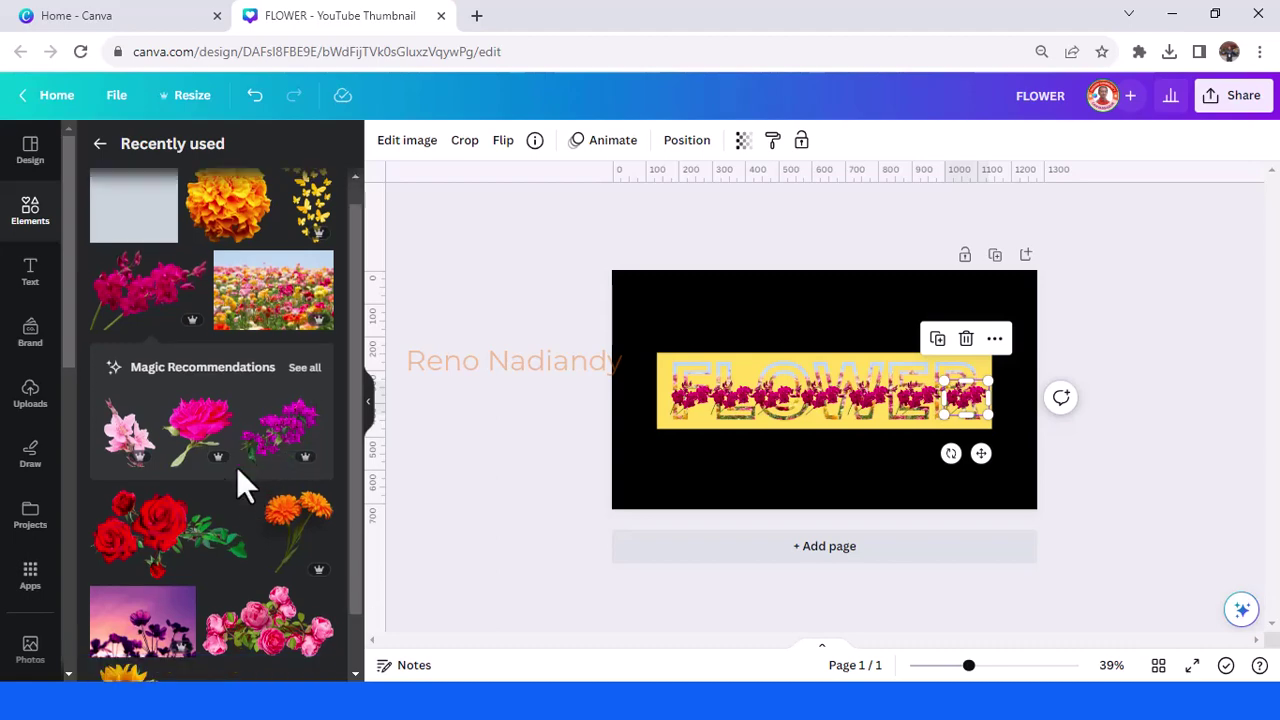
scroll(236, 468, up, 1)
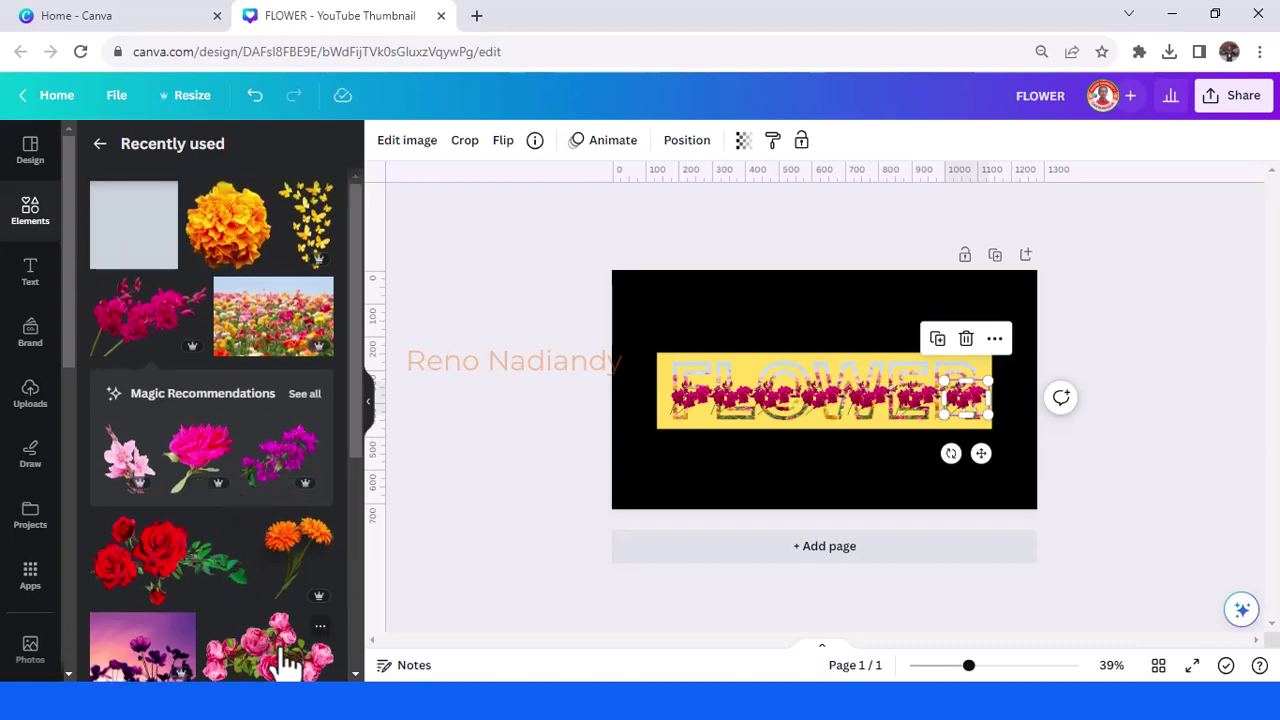
click(797, 348)
right_click(797, 348)
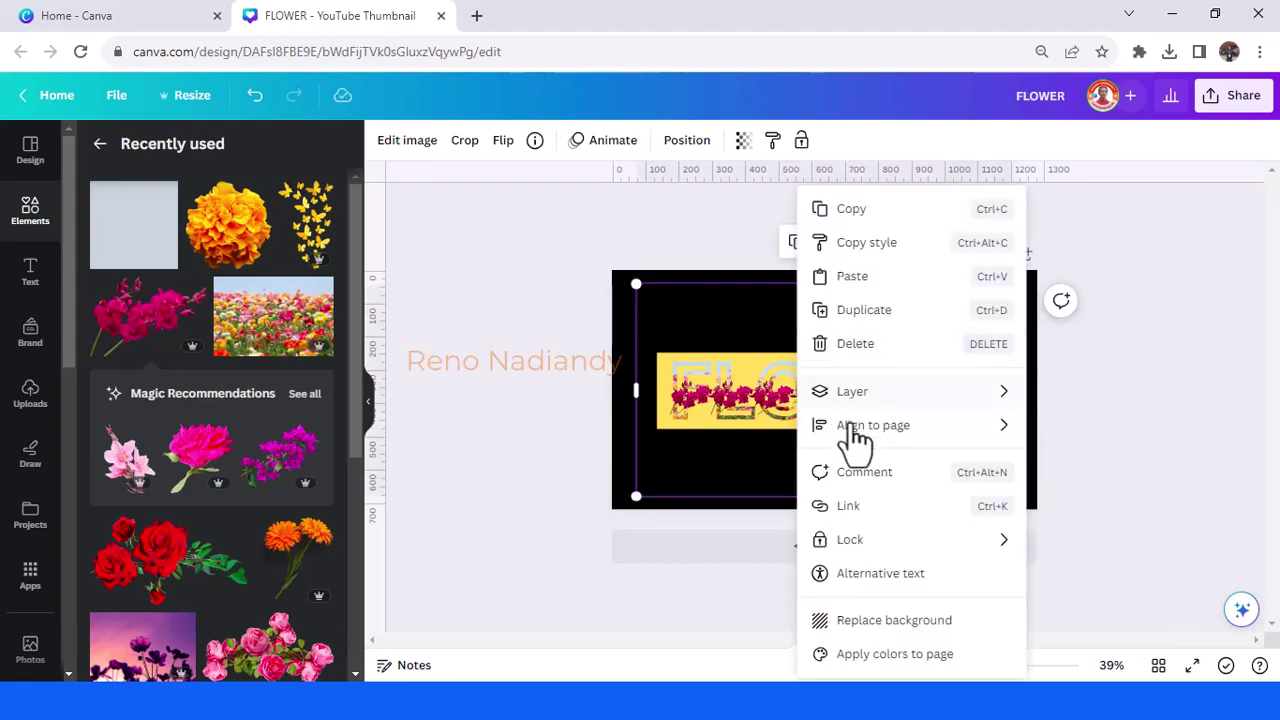
mouse_move(886, 400)
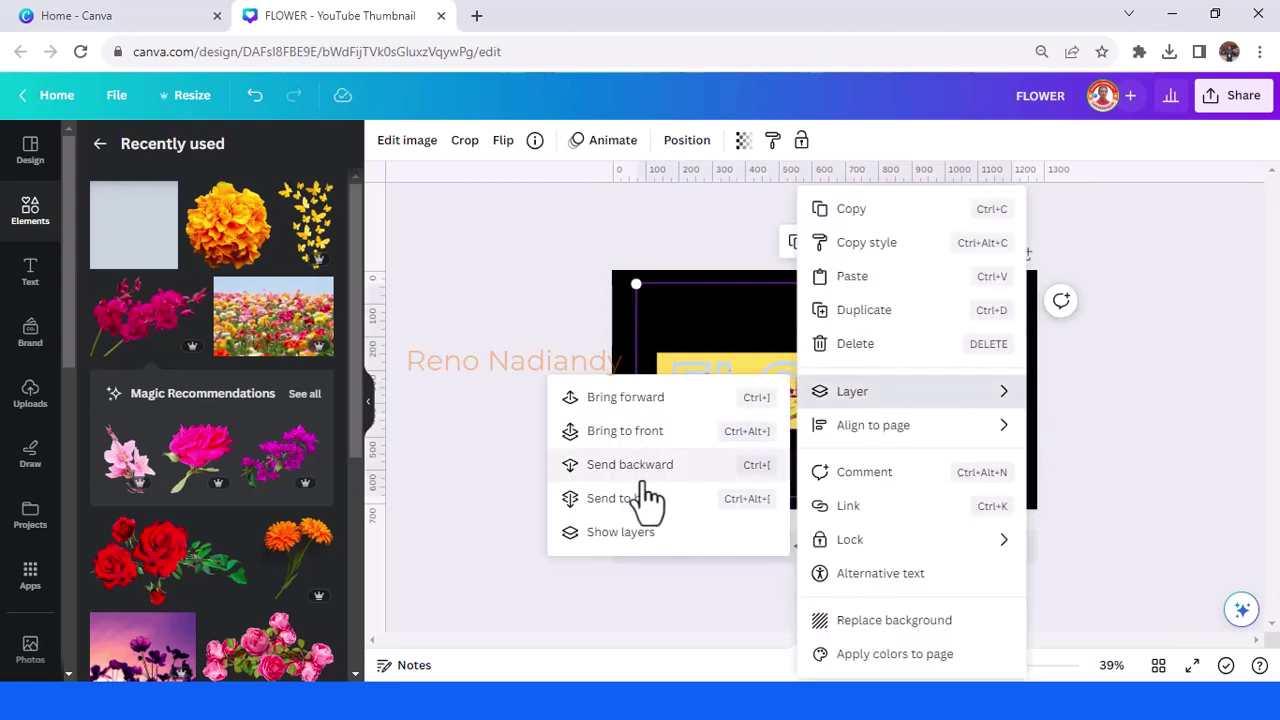
click(652, 432)
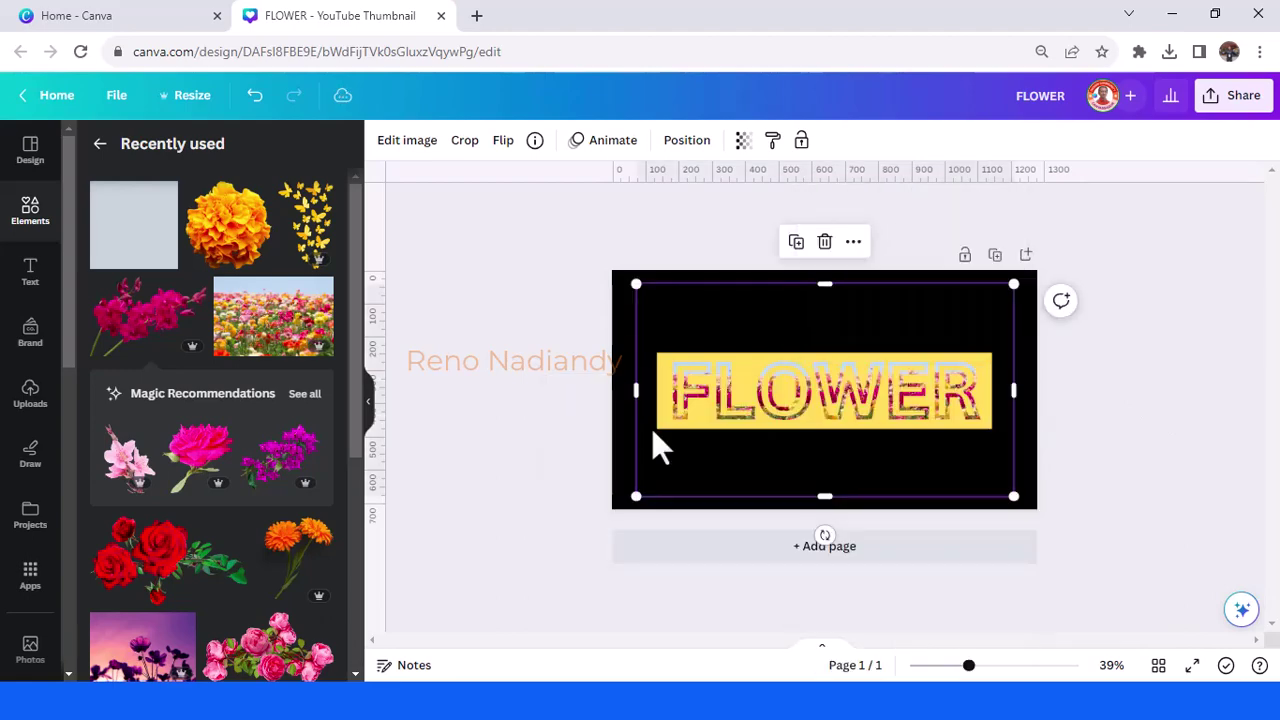
Set the page background to the default solid yellow that matches the FLOWER cut-out.
click(1027, 405)
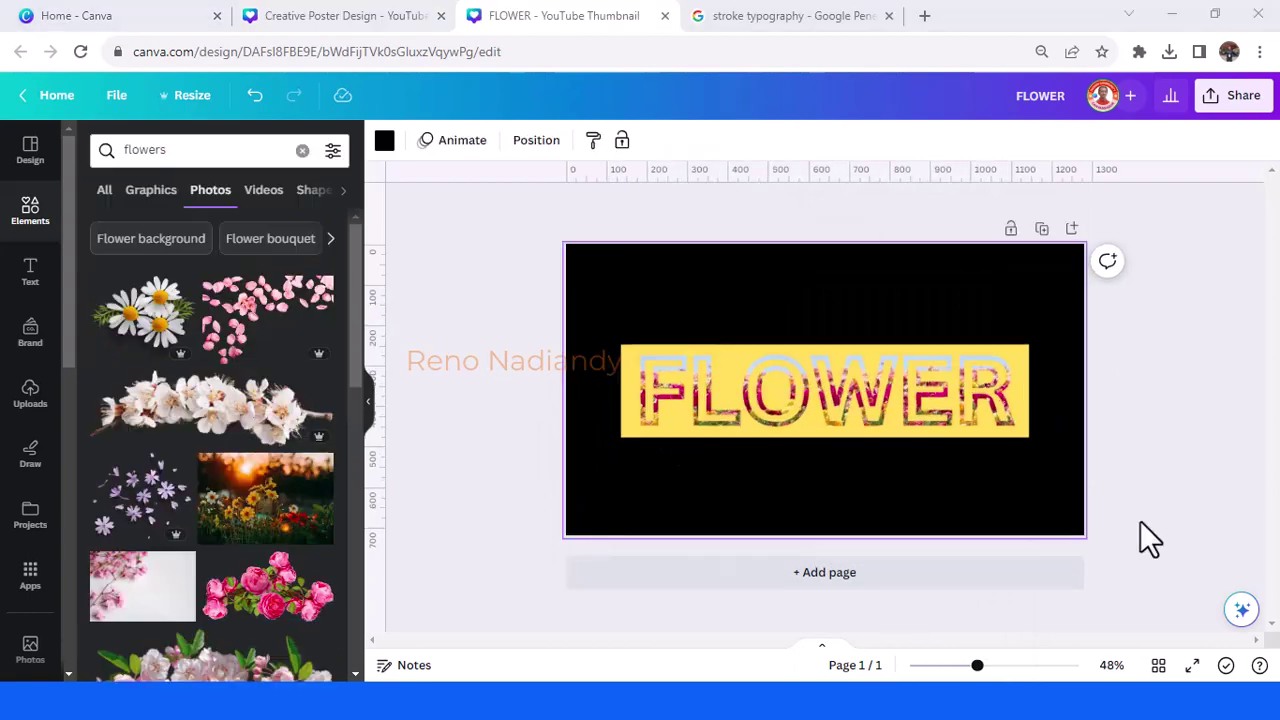
click(384, 140)
scroll(345, 555, down, 5)
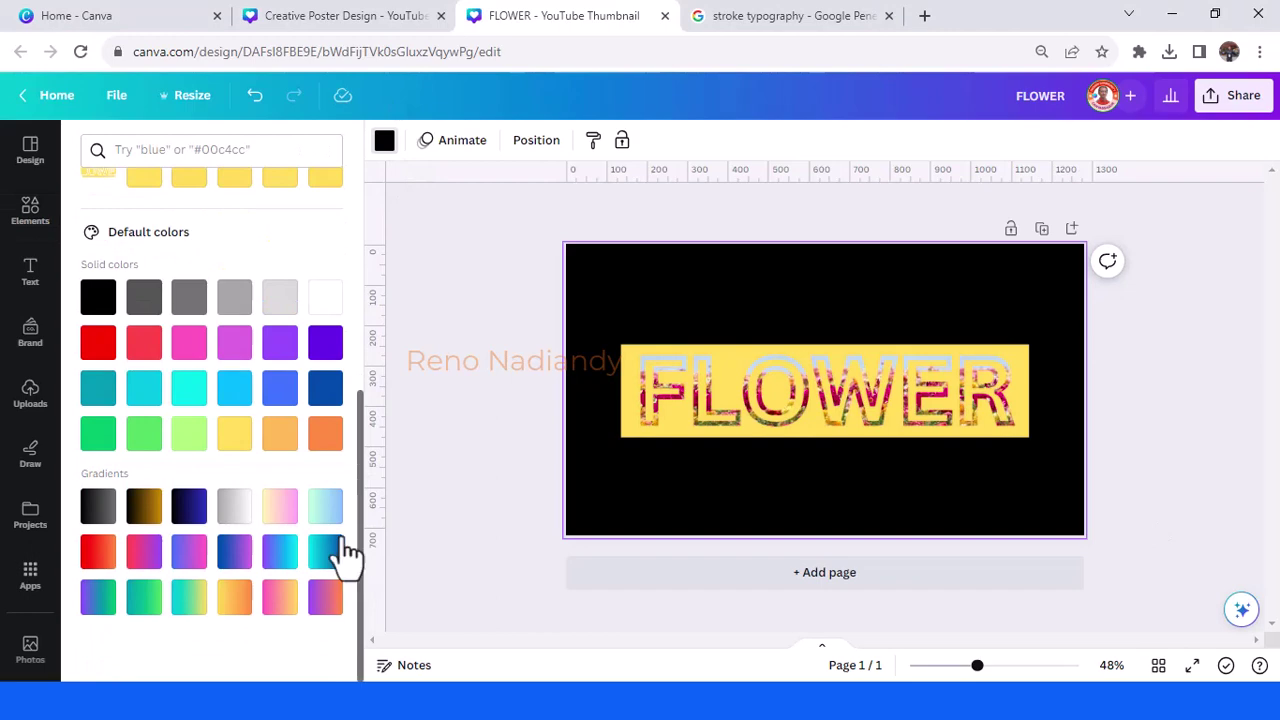
click(236, 438)
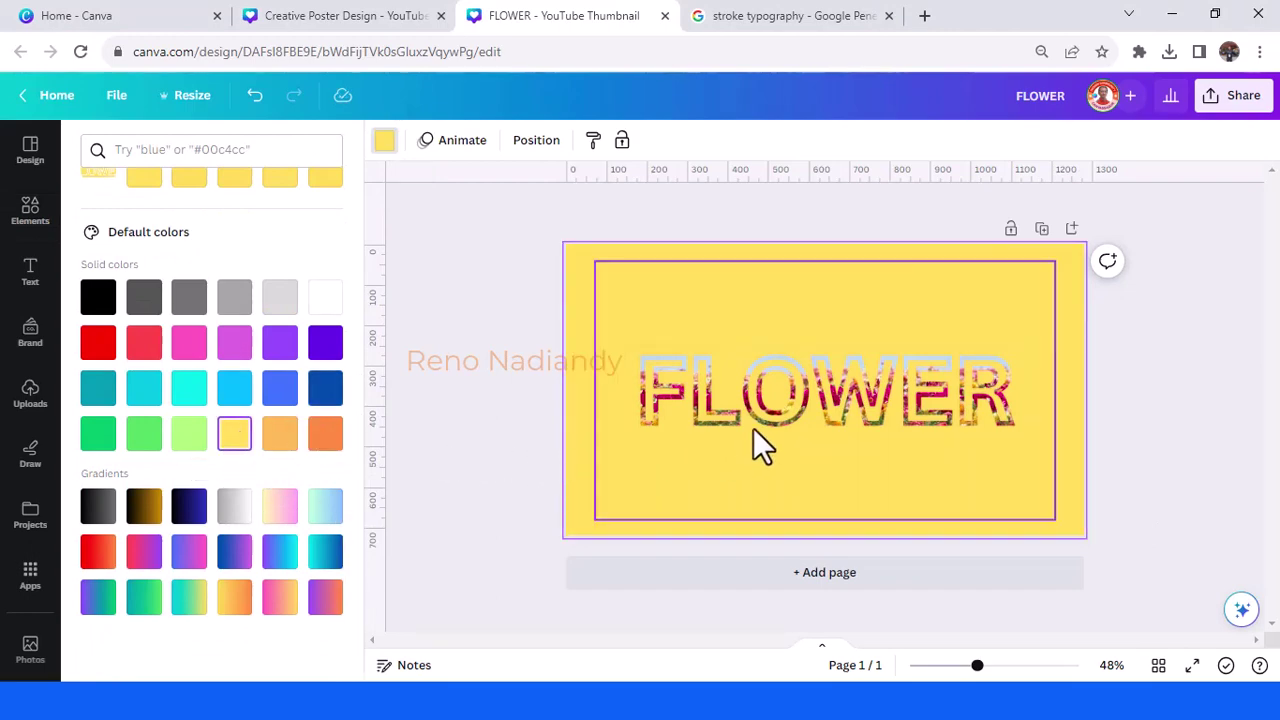
Download the yellow FLOWER design as a PNG at size 1.
click(1225, 100)
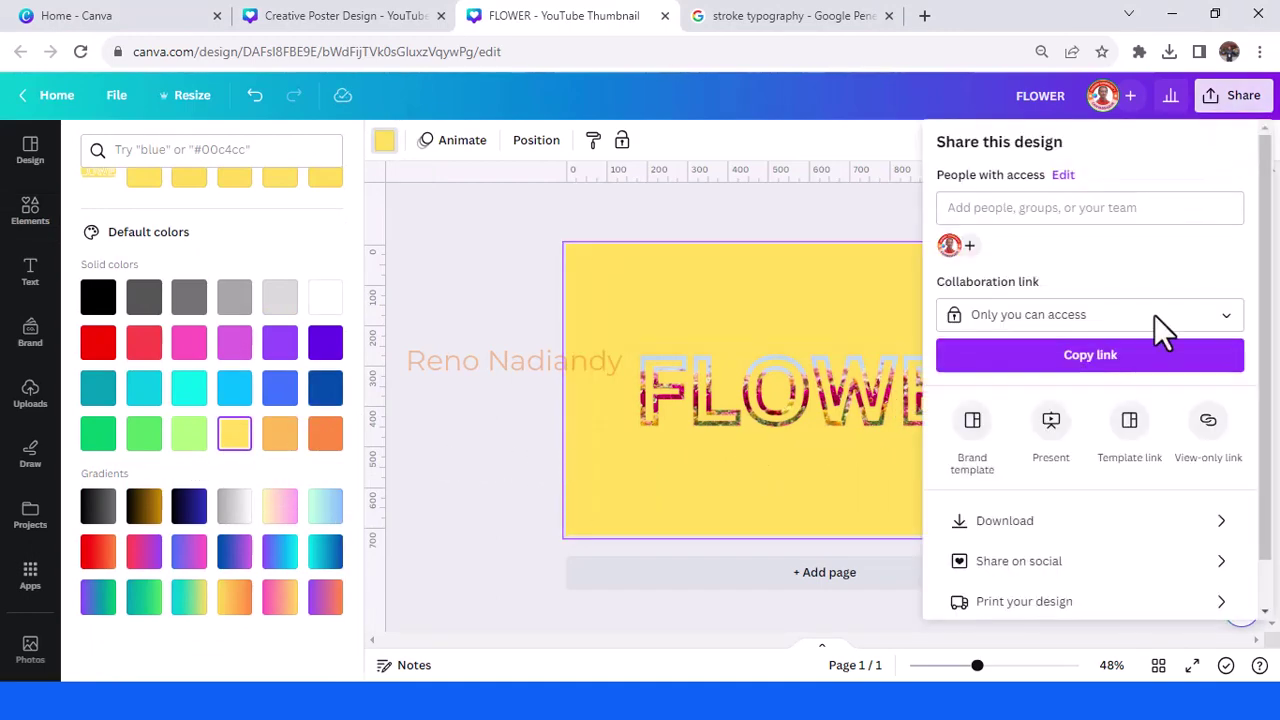
click(1035, 521)
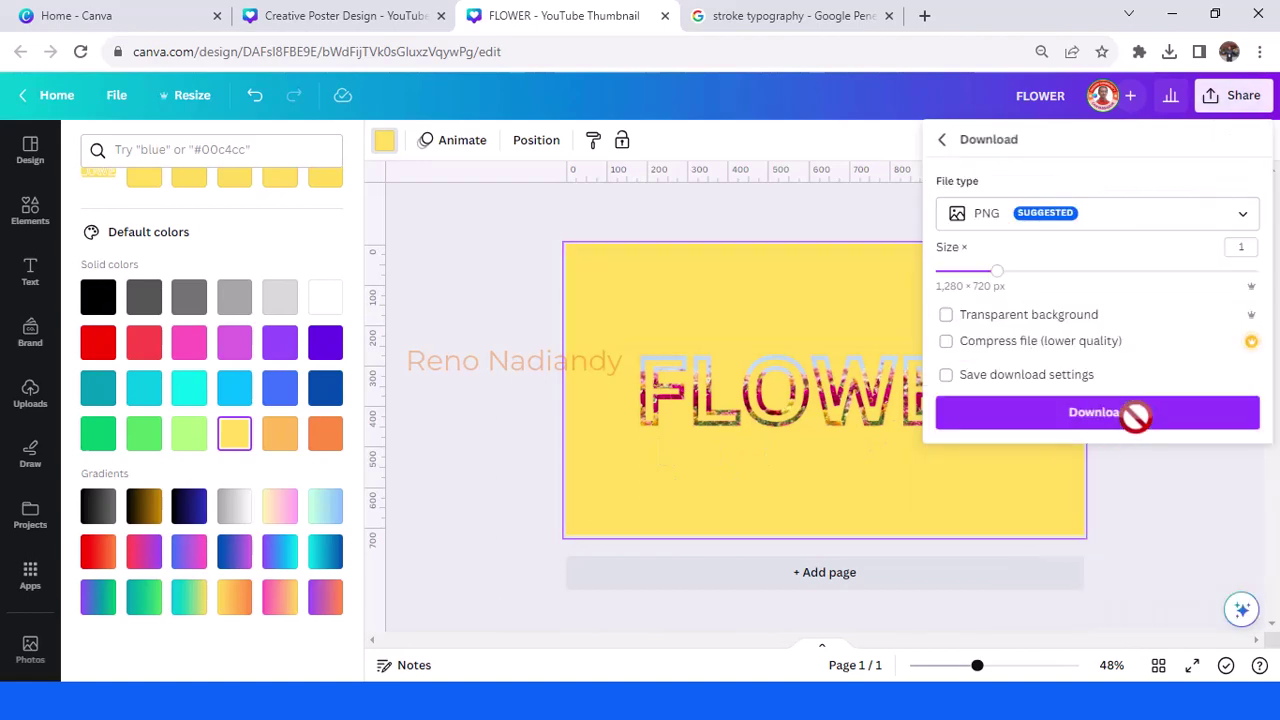
click(1140, 420)
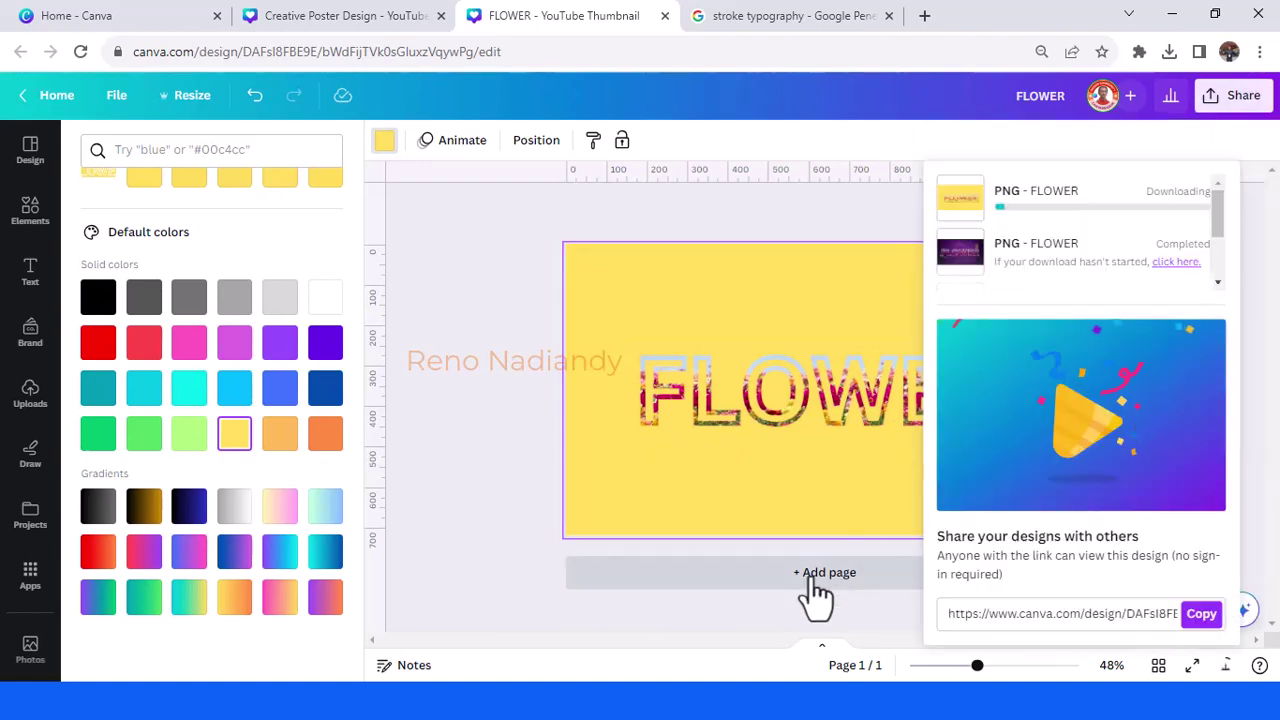
Add a second page and set its background to black.
click(826, 575)
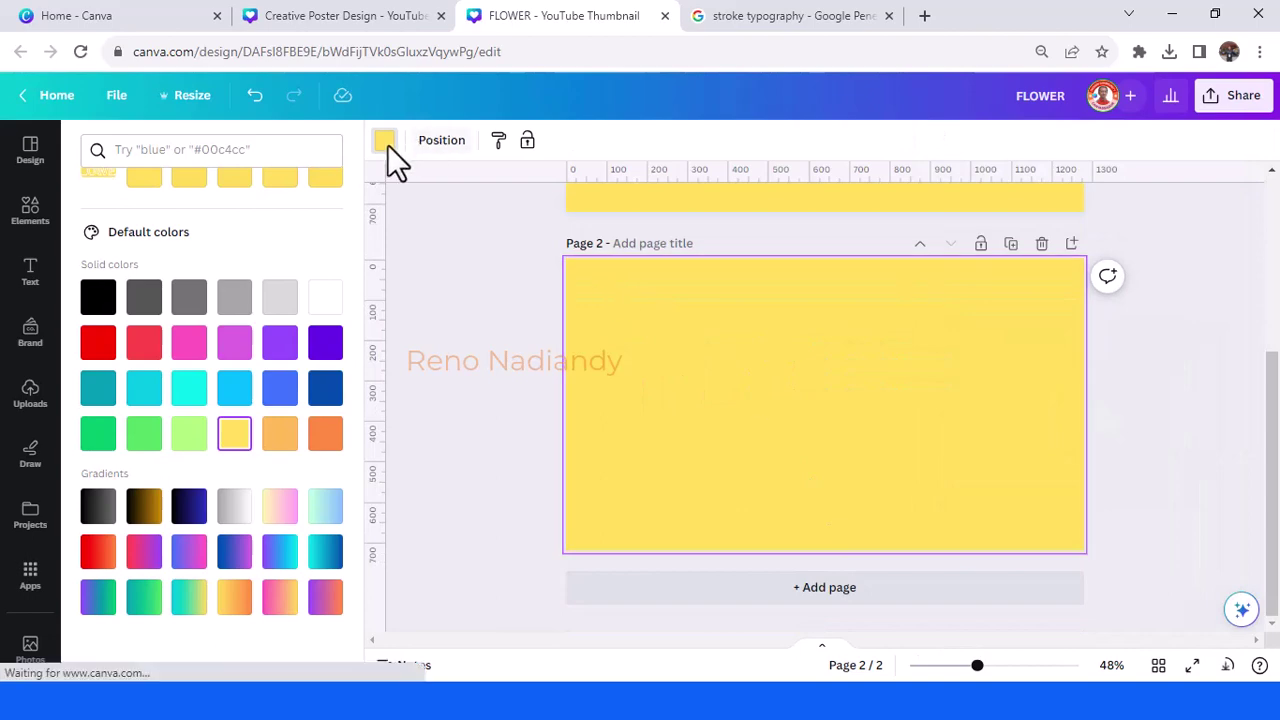
click(327, 305)
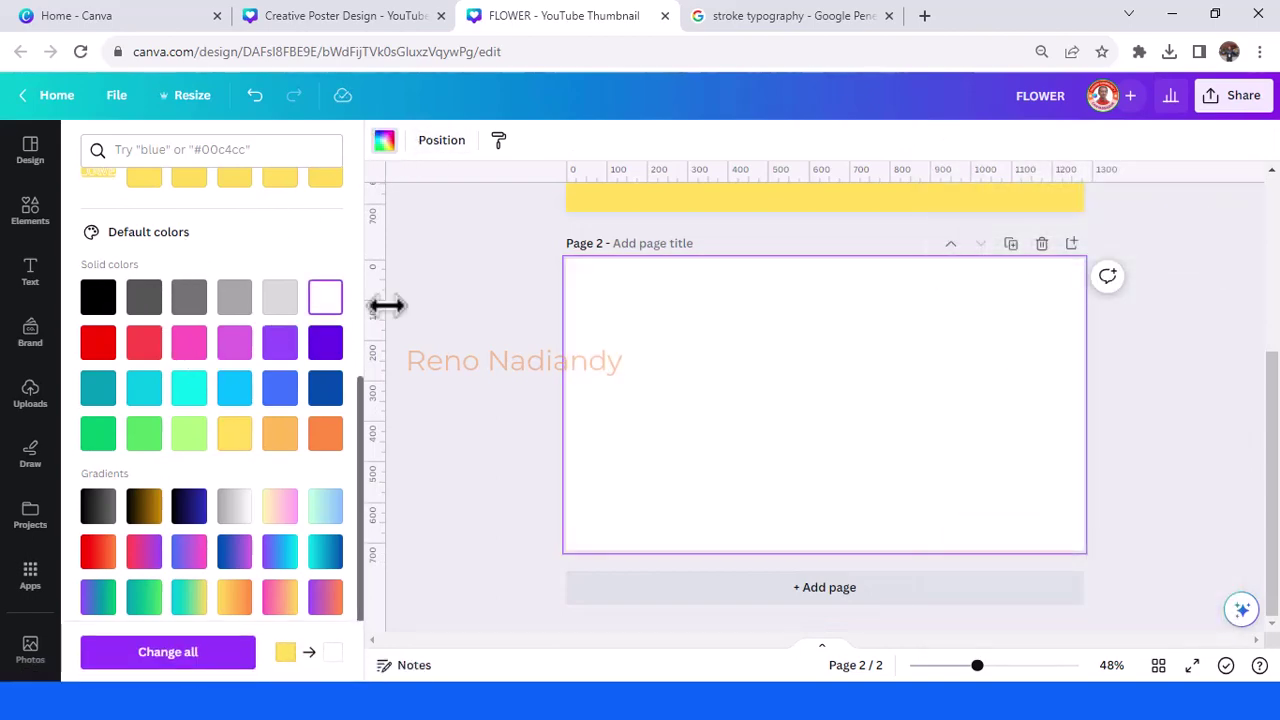
click(98, 310)
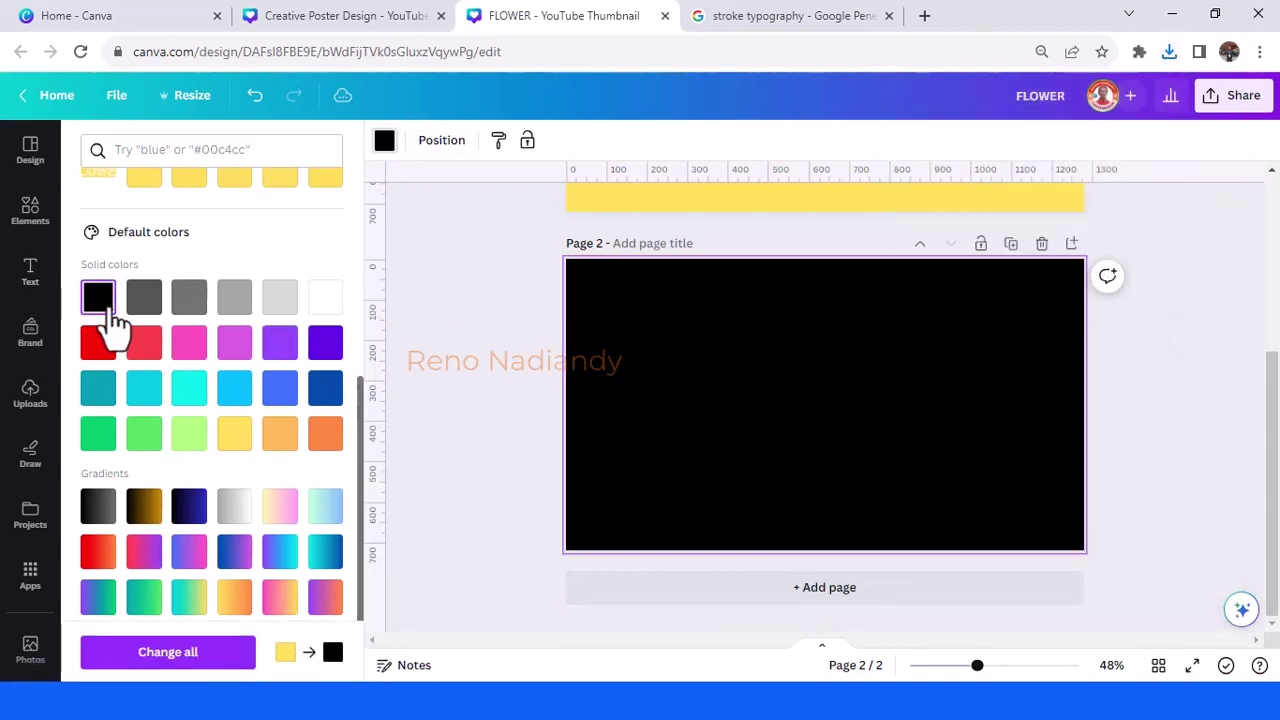
Place the downloaded FLOWER PNG on page 2 and remove its yellow background with Background Remover.
click(1174, 51)
drag(787, 333, 788, 410)
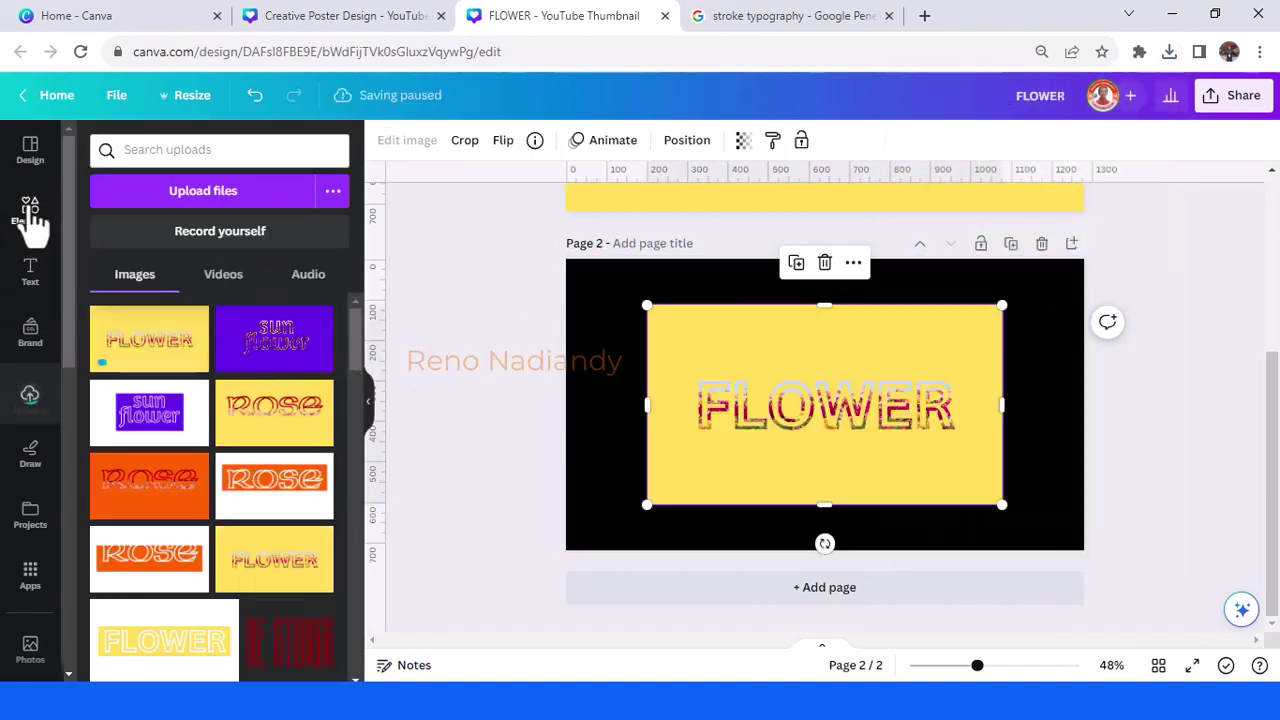
click(36, 214)
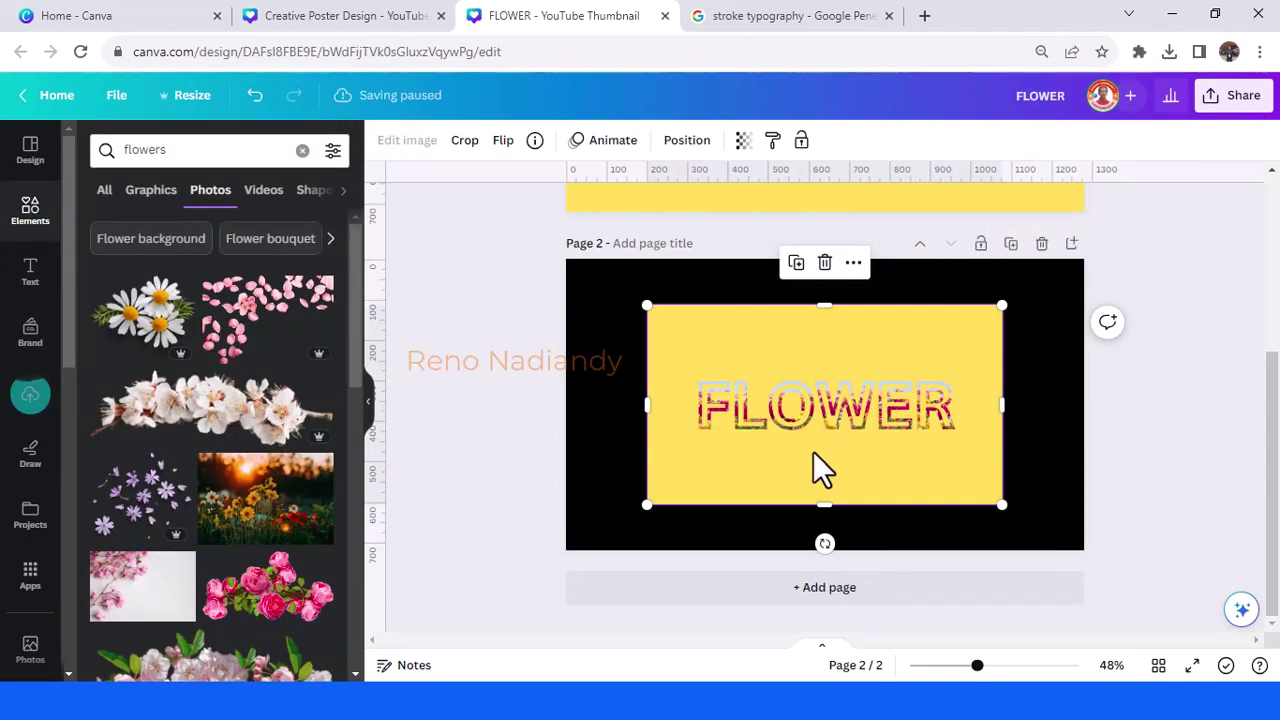
click(418, 148)
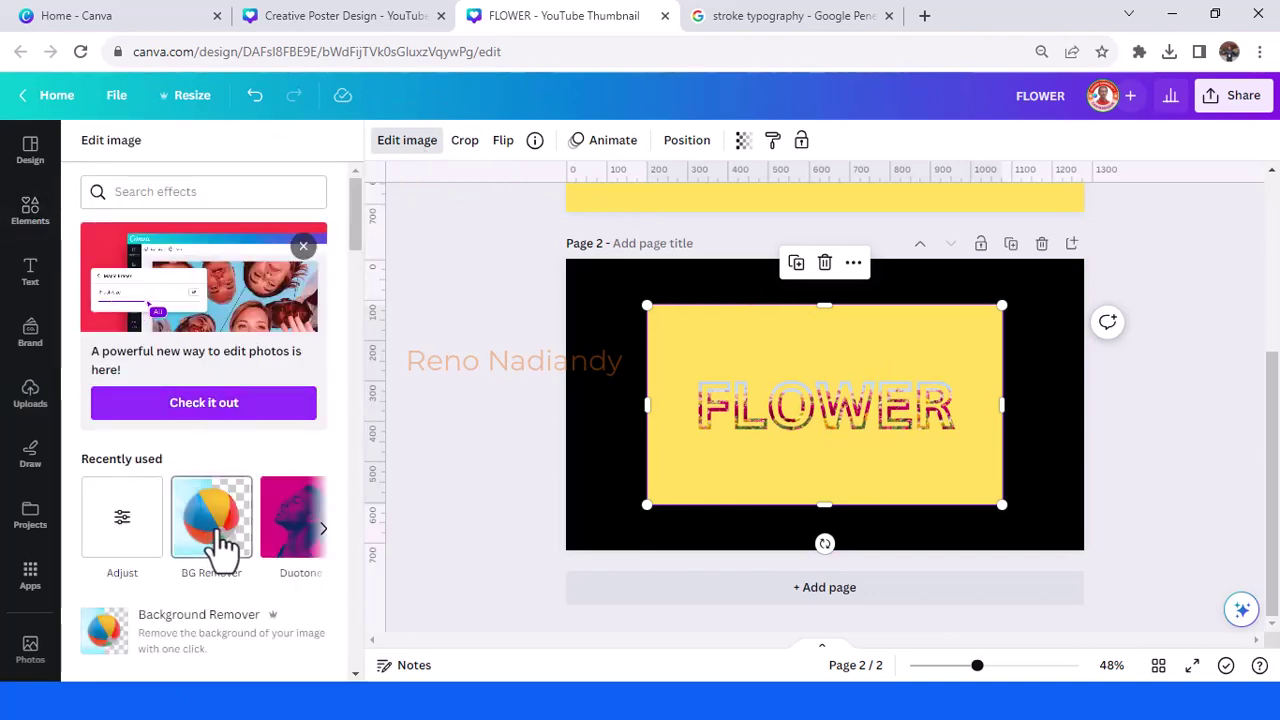
click(216, 538)
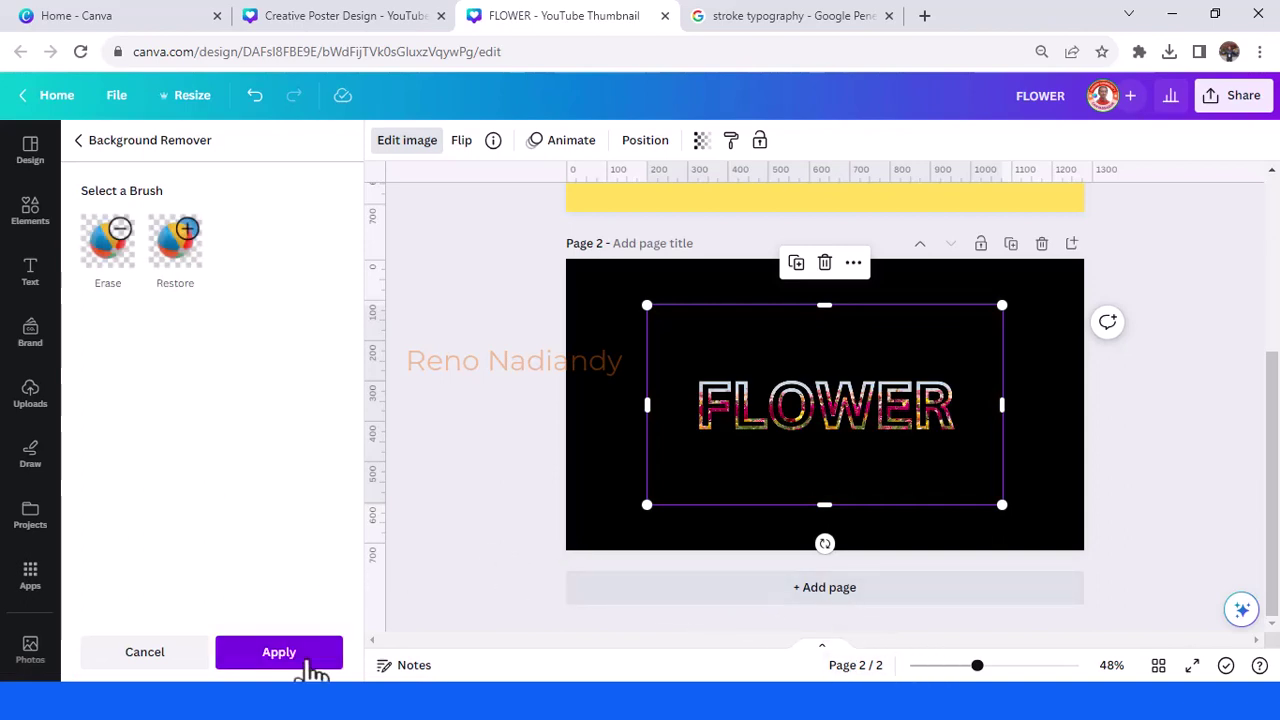
click(299, 660)
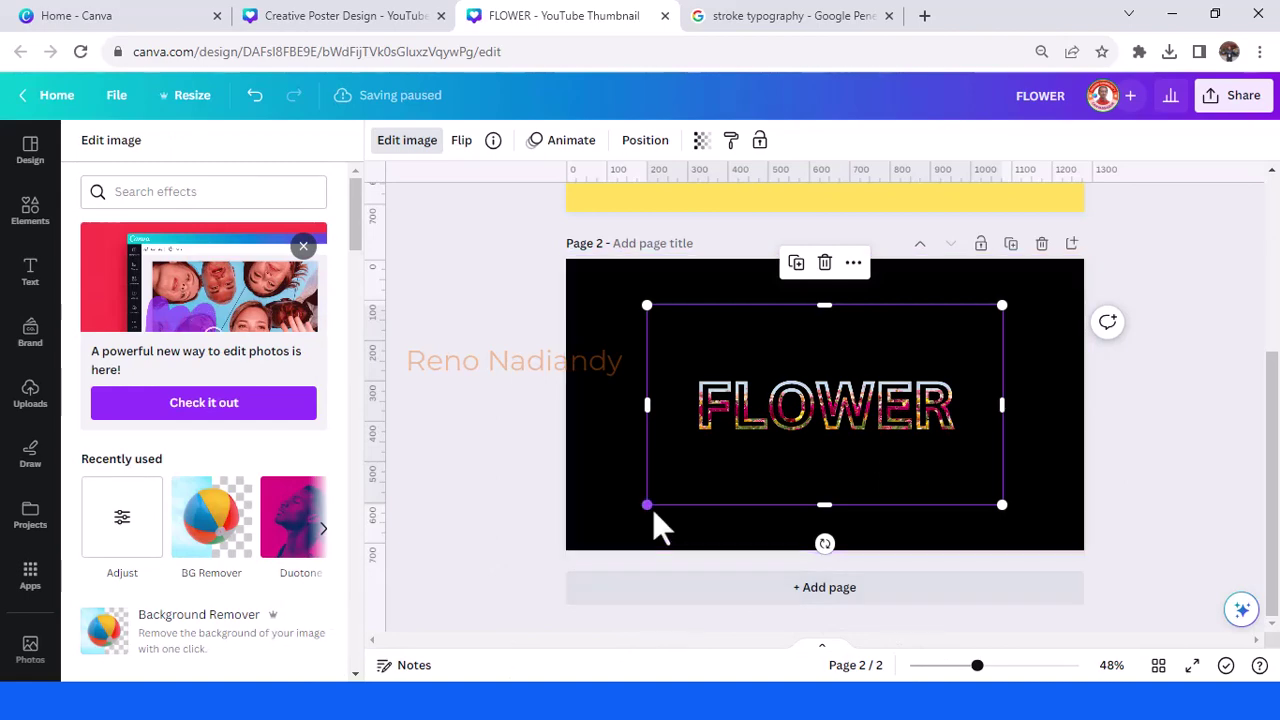
Enlarge the flower-filled FLOWER image until it nearly fills page 2.
drag(637, 508, 572, 545)
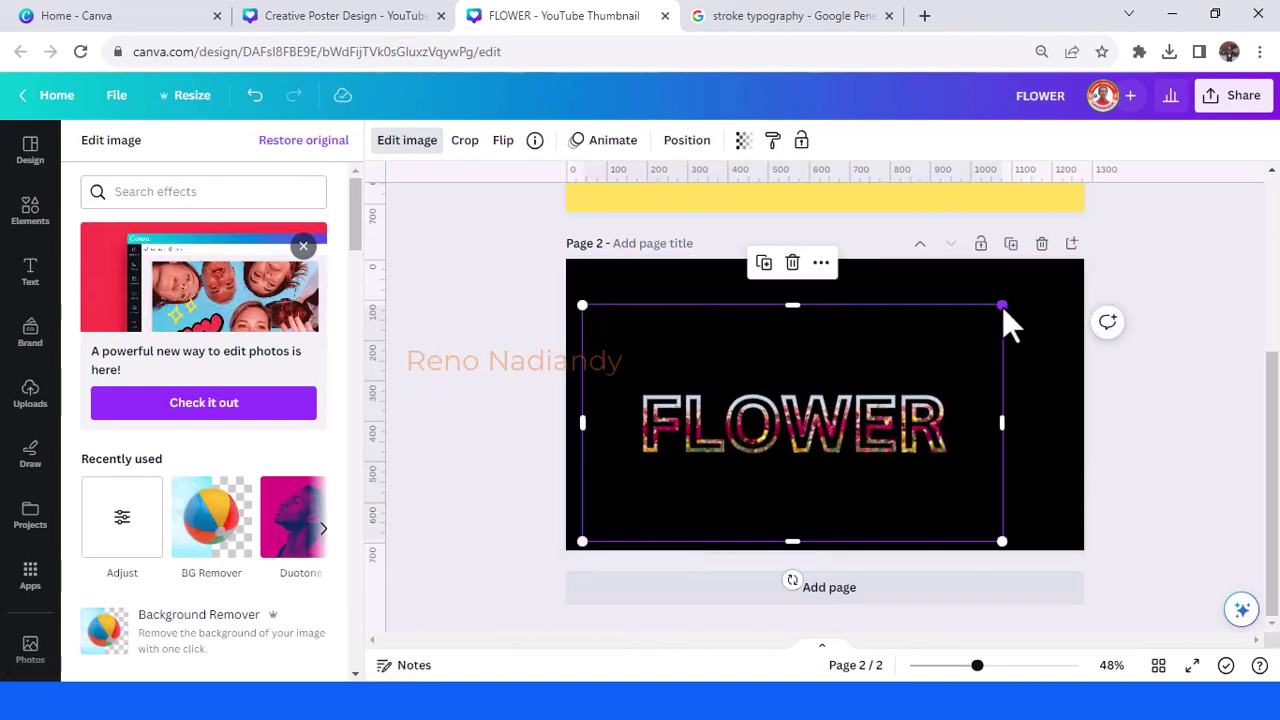
drag(1002, 306, 1074, 300)
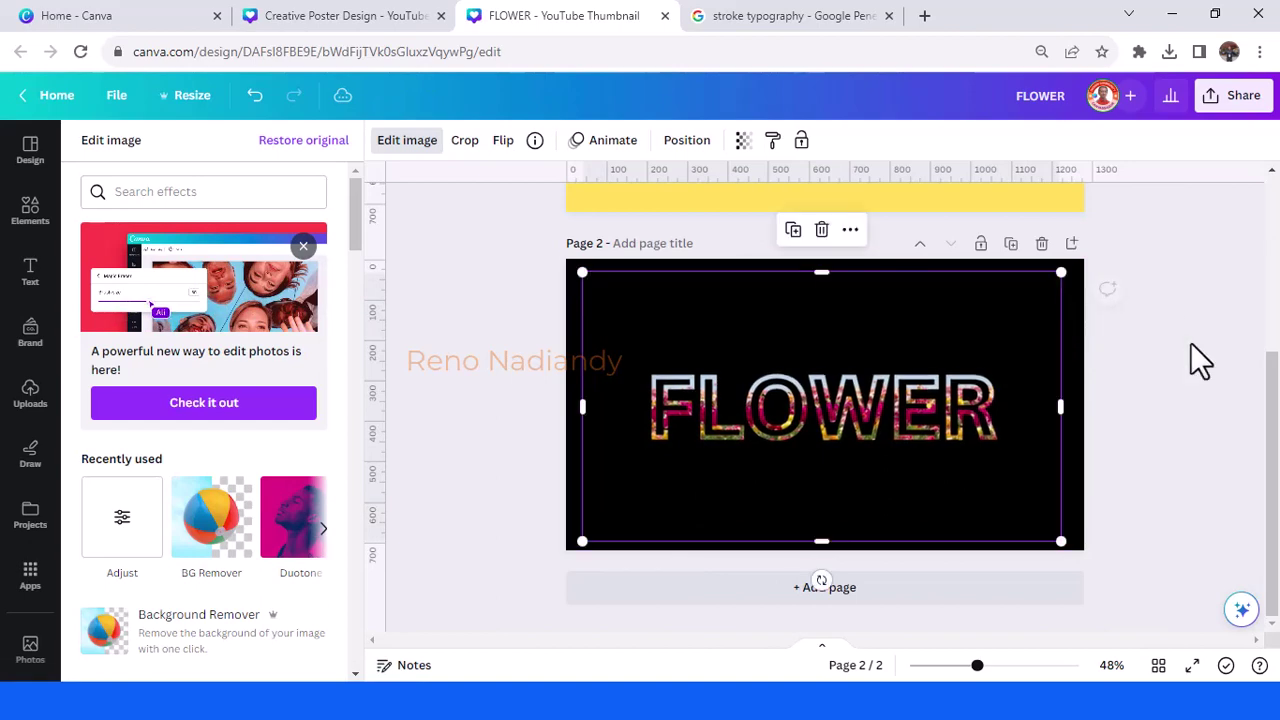
click(710, 435)
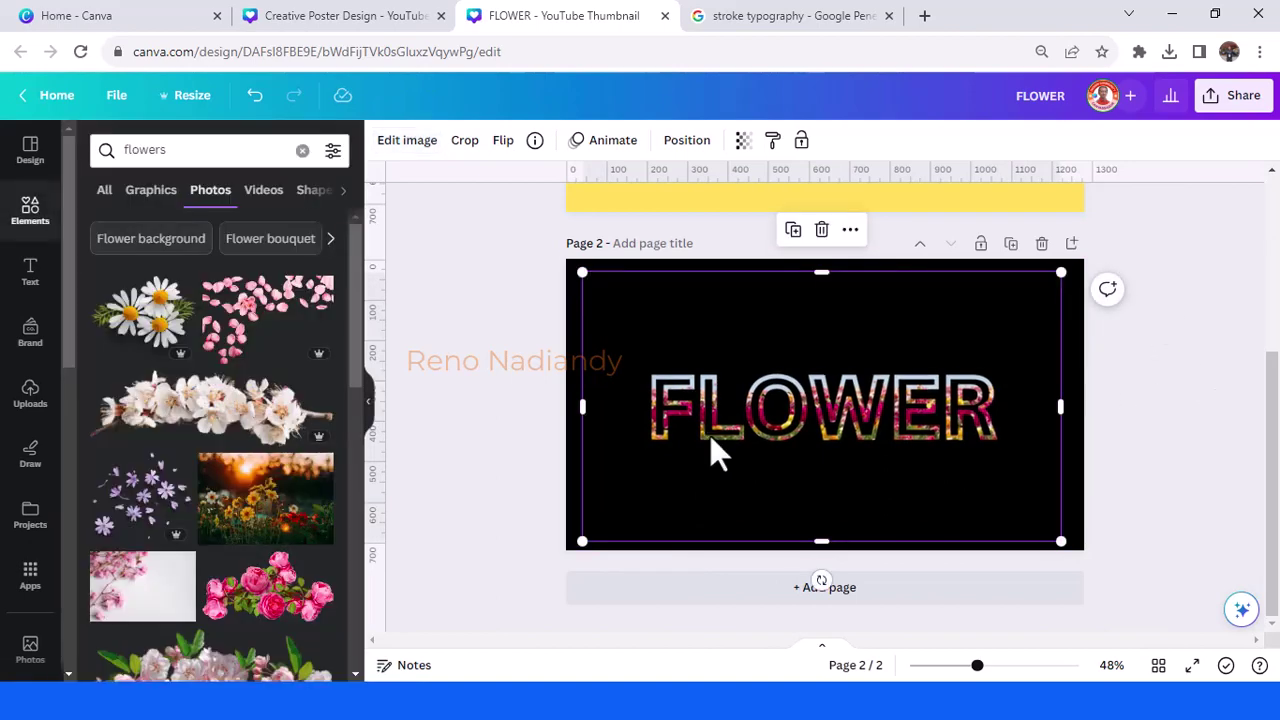
Add the recently used yellow butterflies image, shrink it, and place it over the top of the letter E.
click(35, 208)
click(326, 245)
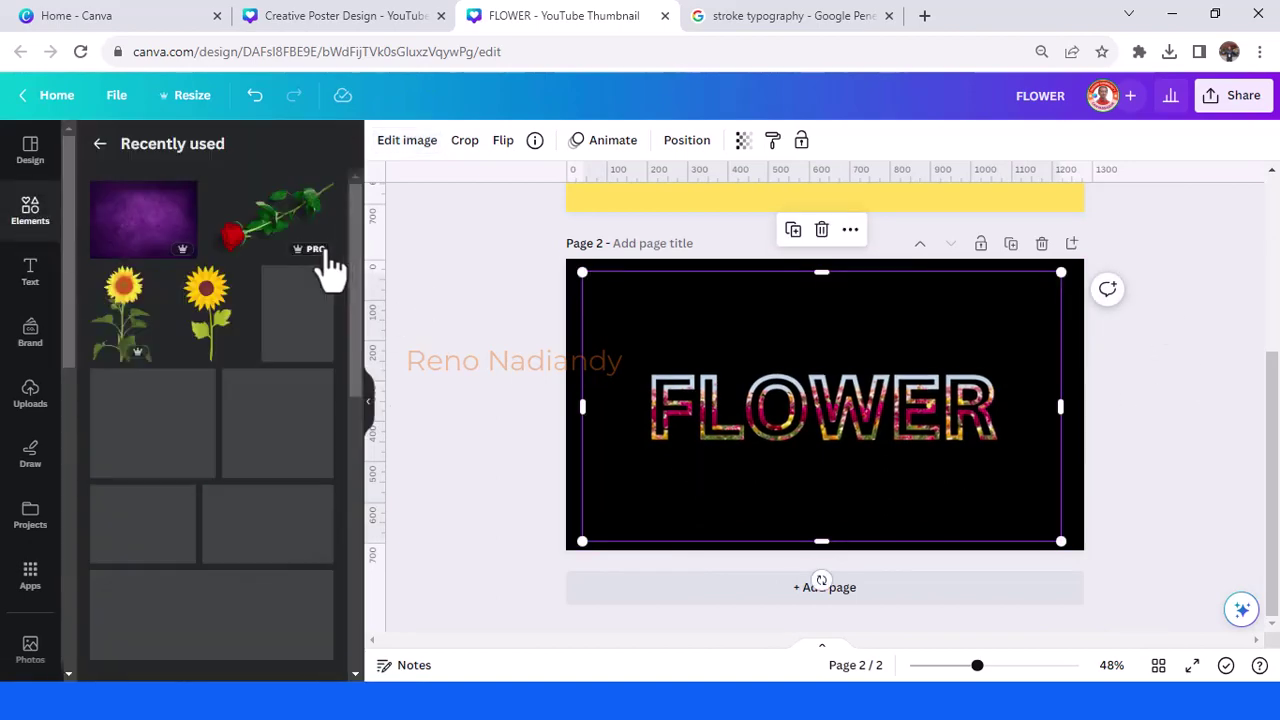
scroll(355, 380, down, 8)
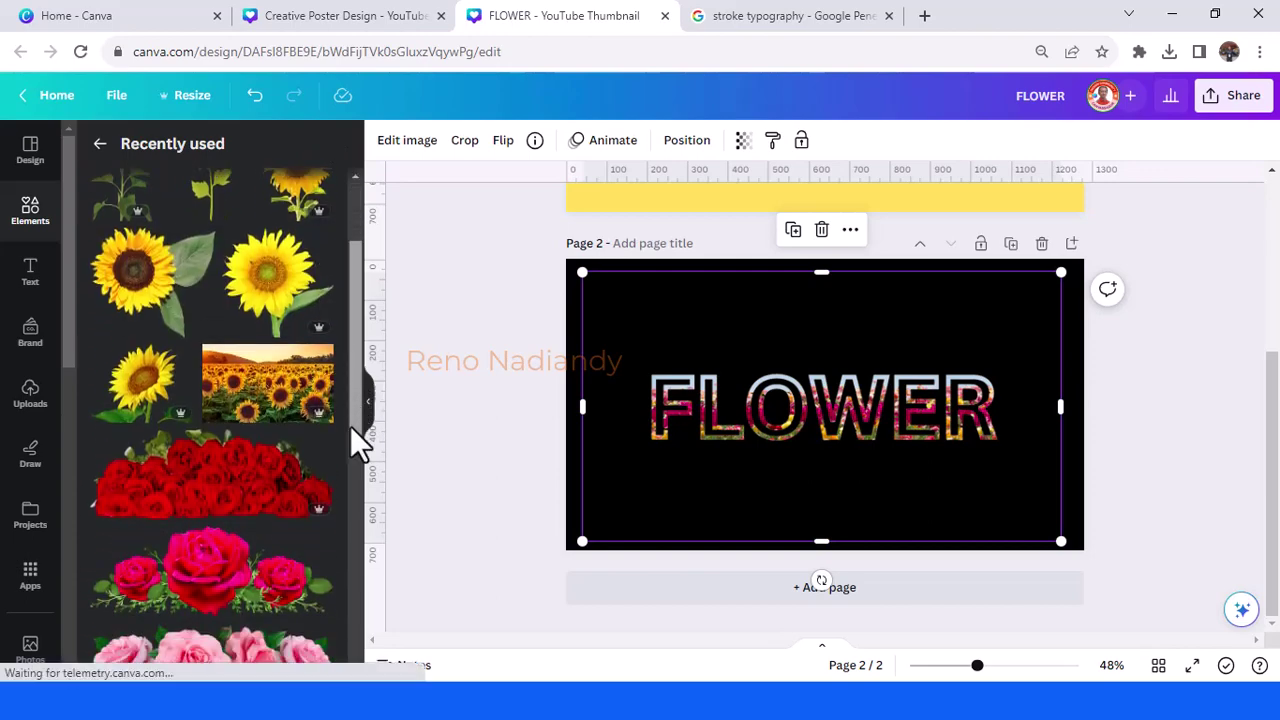
click(307, 290)
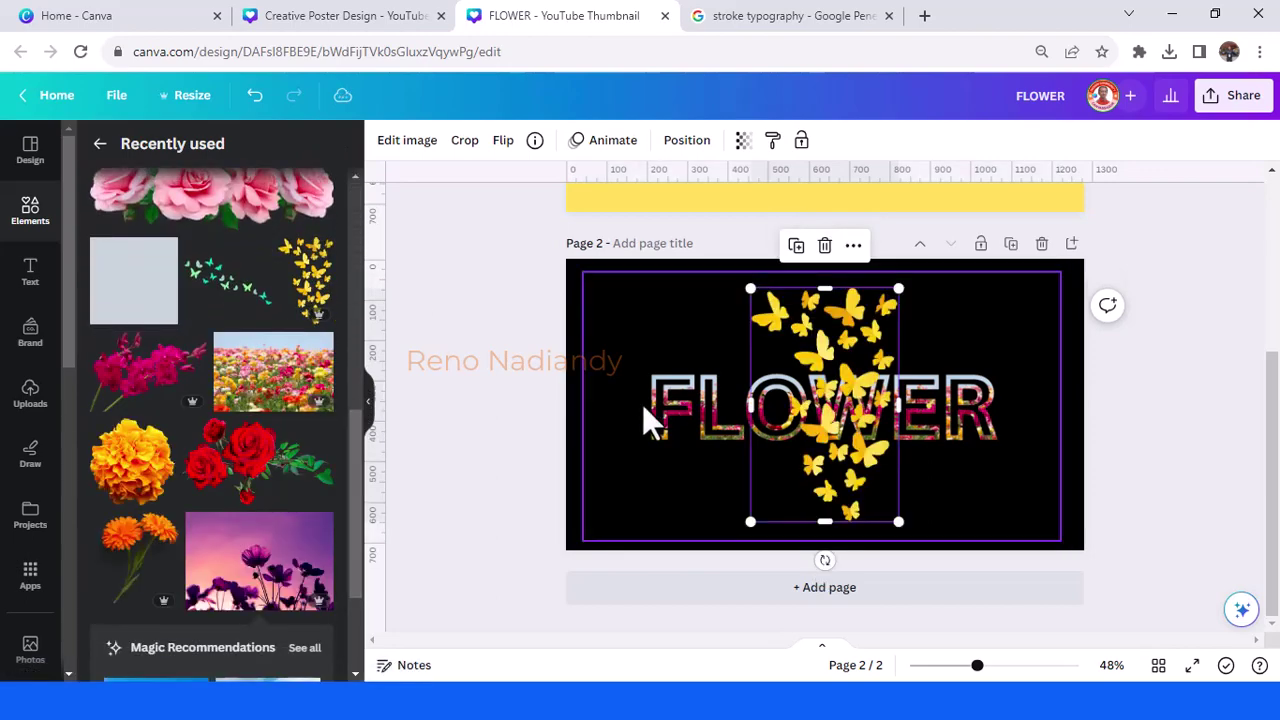
drag(897, 289, 802, 440)
drag(771, 482, 918, 374)
Add the green butterflies image, shrink it, and place it over the lower part of the letter F.
click(226, 282)
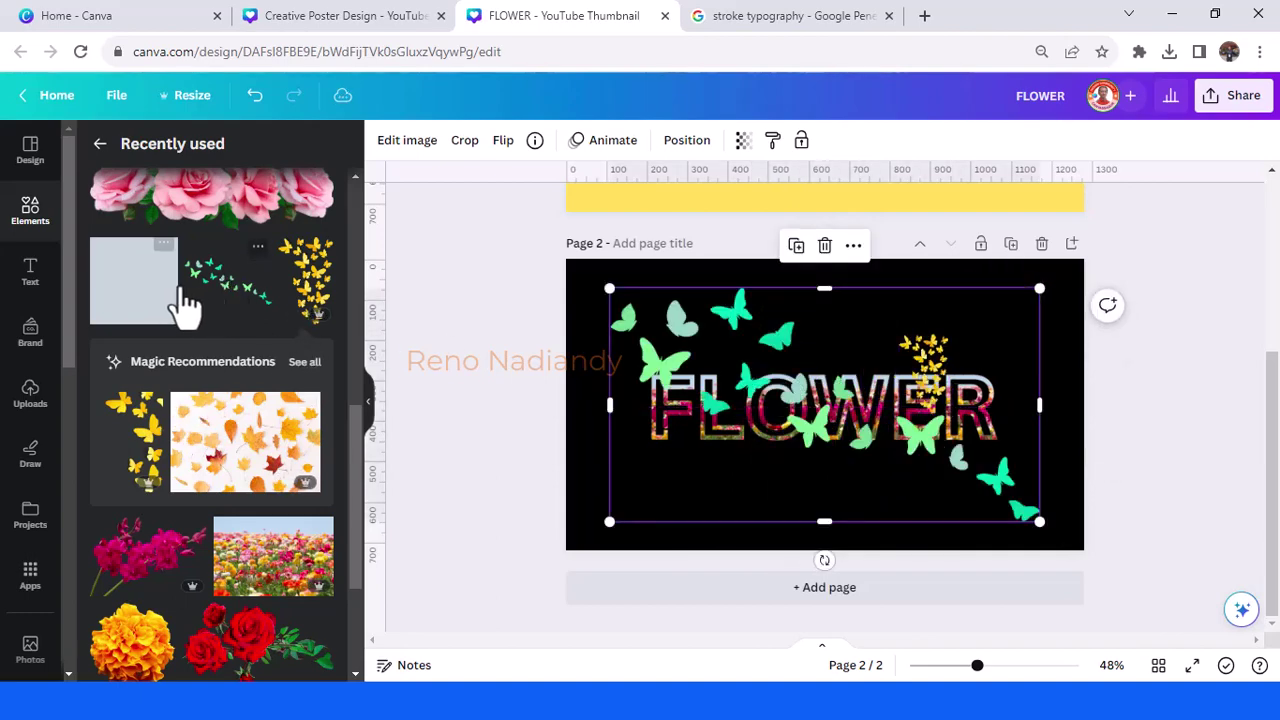
drag(1039, 289, 755, 442)
drag(722, 484, 716, 441)
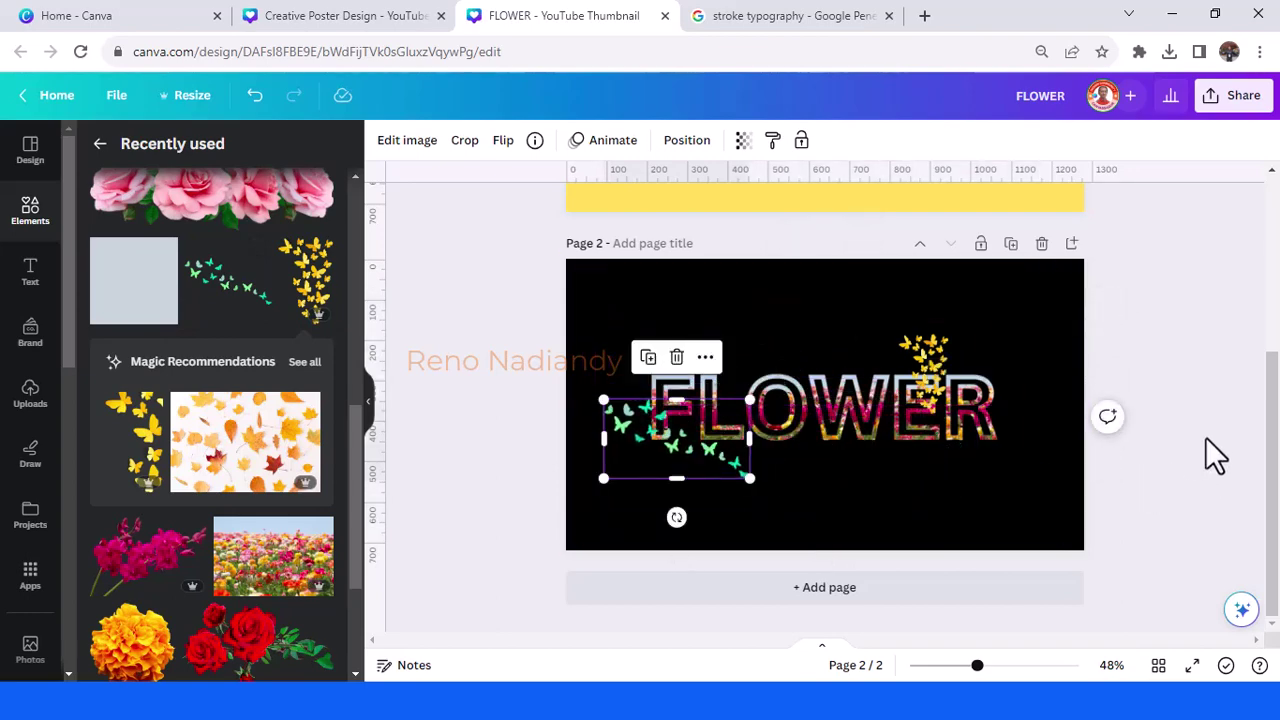